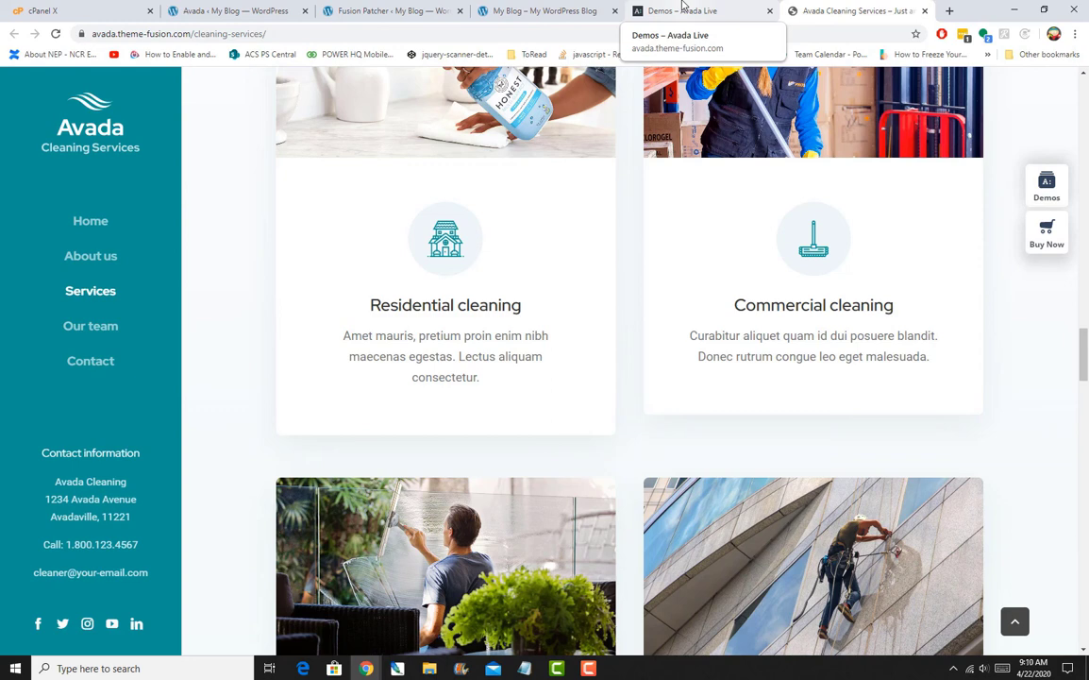
# Settle on the Demos – Avada Live tab and scroll to the Cleaning Services, Takeout, Landscaper and Yoga thumbnails
pyautogui.click(544, 10)
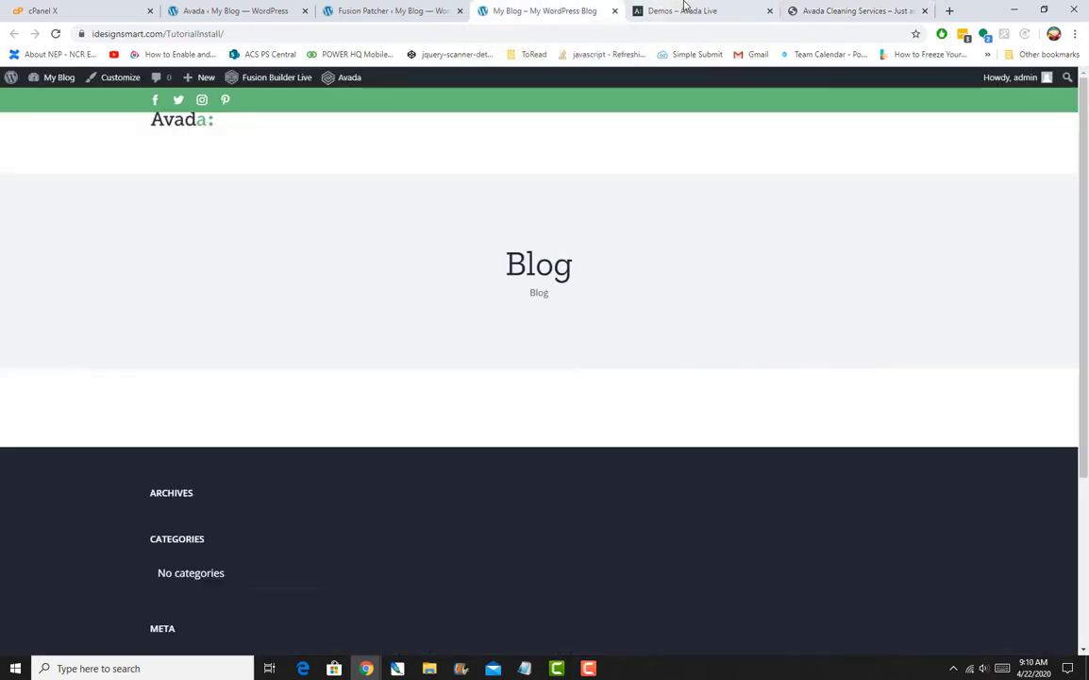
pyautogui.click(681, 9)
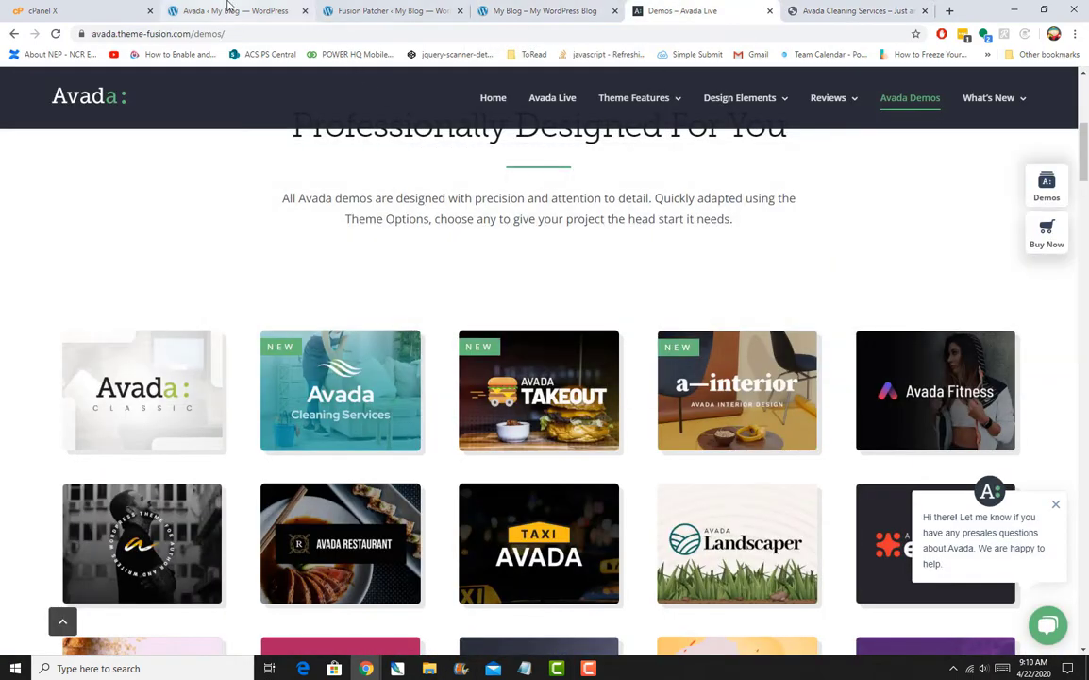
pyautogui.click(226, 7)
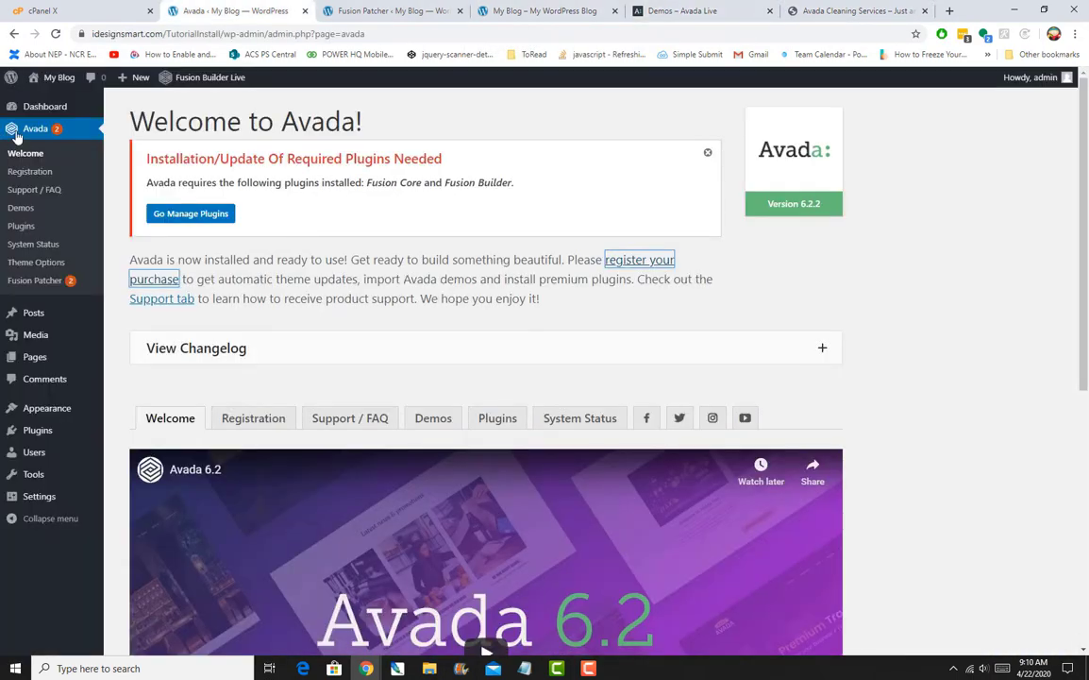
pyautogui.click(702, 7)
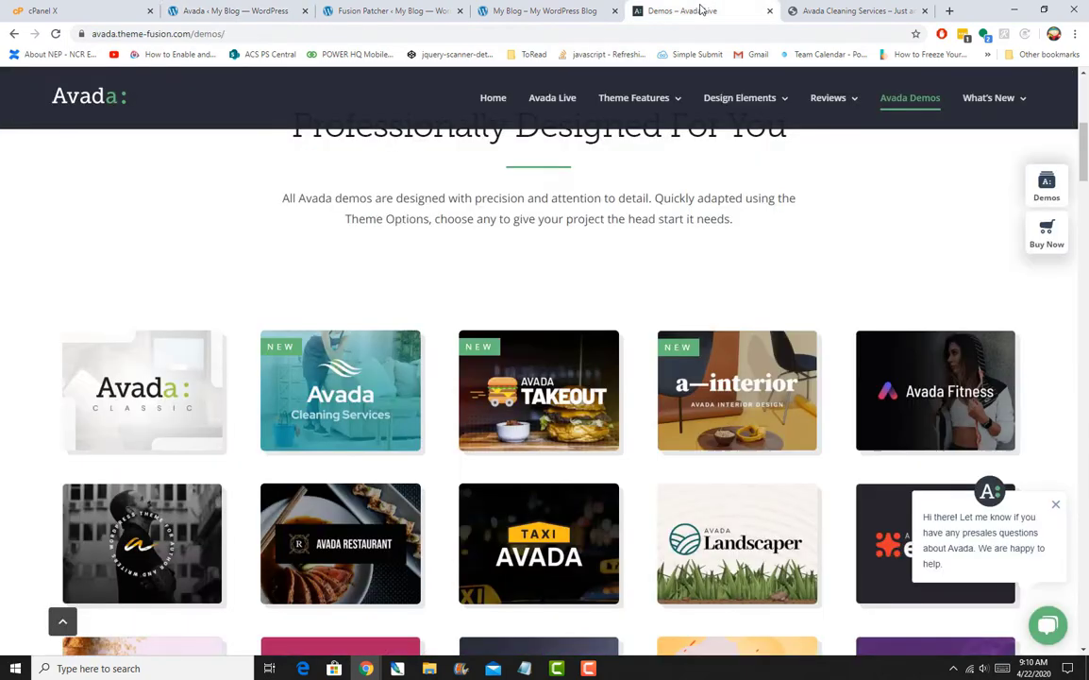
pyautogui.scroll(3, 781, 401)
pyautogui.scroll(-2, 778, 406)
pyautogui.scroll(-1, 778, 406)
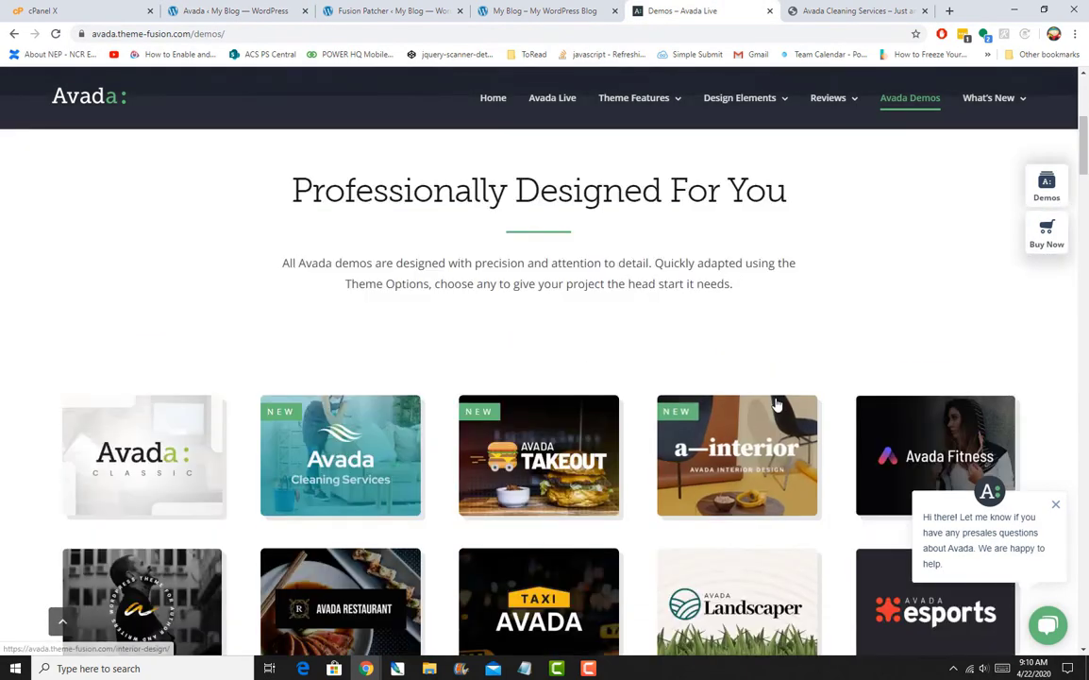
pyautogui.scroll(-3, 776, 402)
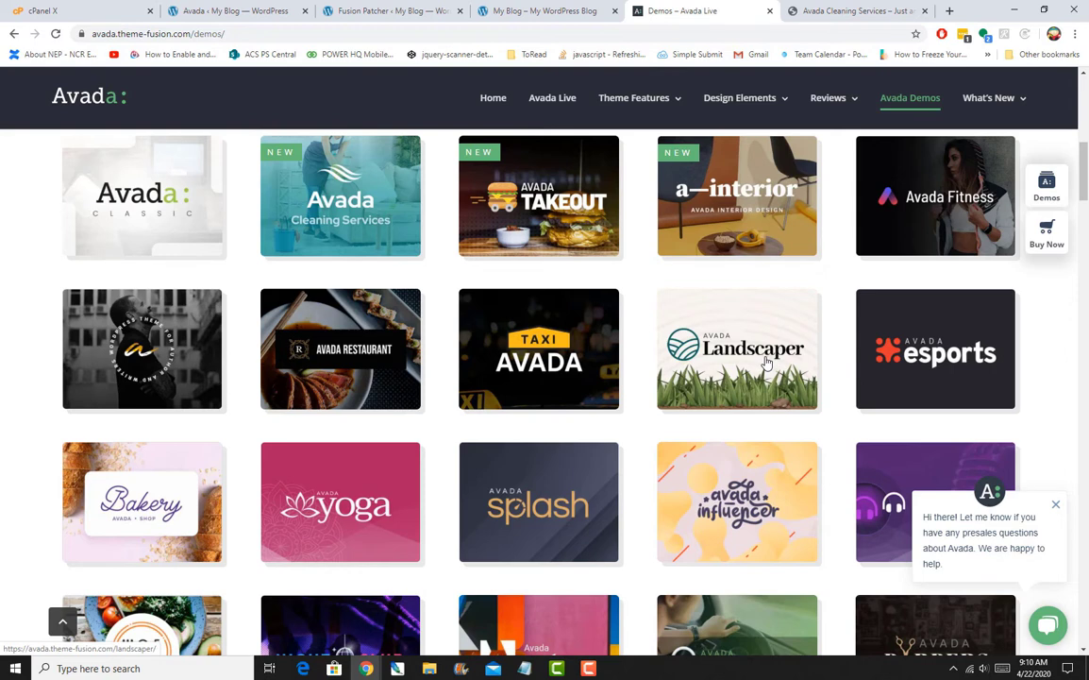
# Go to the WordPress dashboard and close the Avada welcome and Fusion Patcher tabs
pyautogui.click(508, 12)
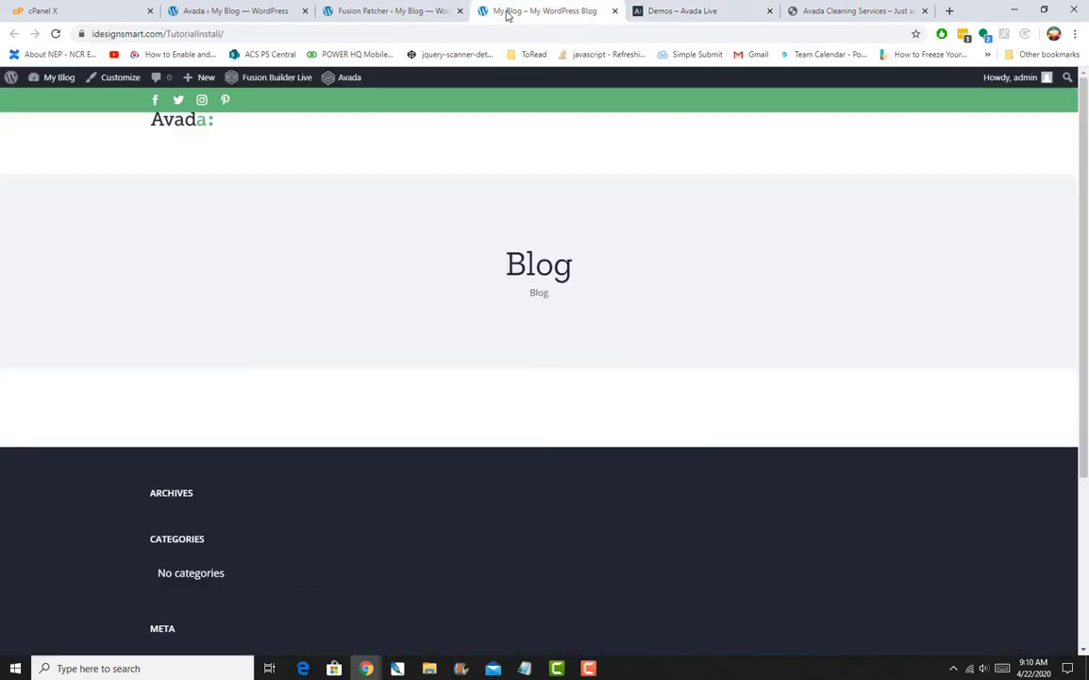
pyautogui.moveTo(40, 80)
pyautogui.click(48, 101)
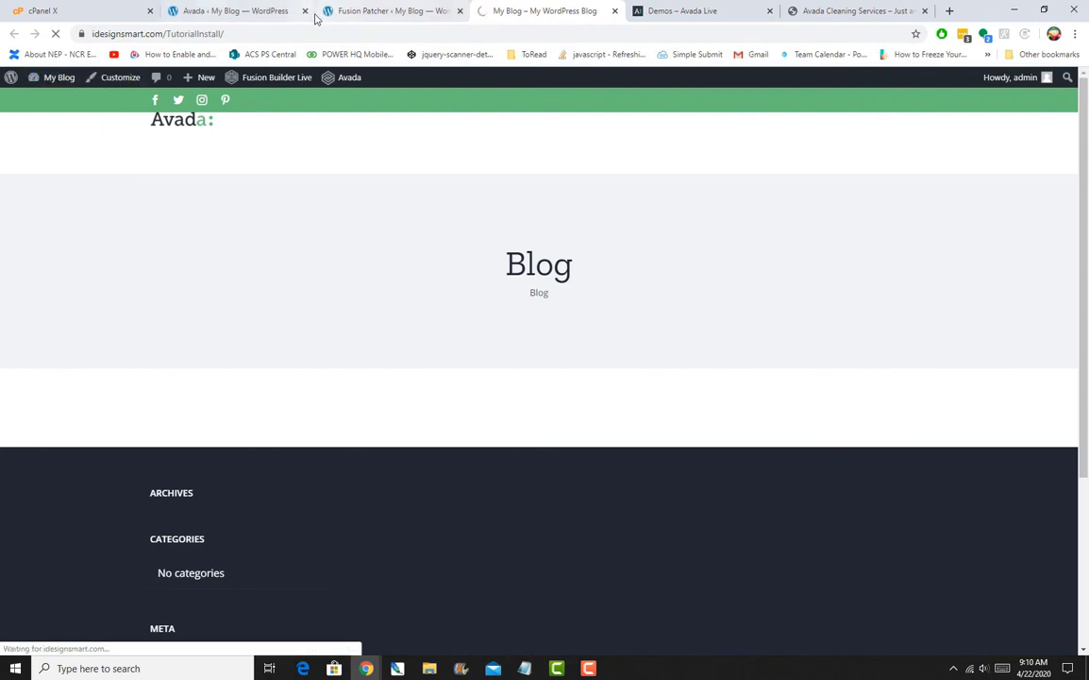
pyautogui.click(304, 12)
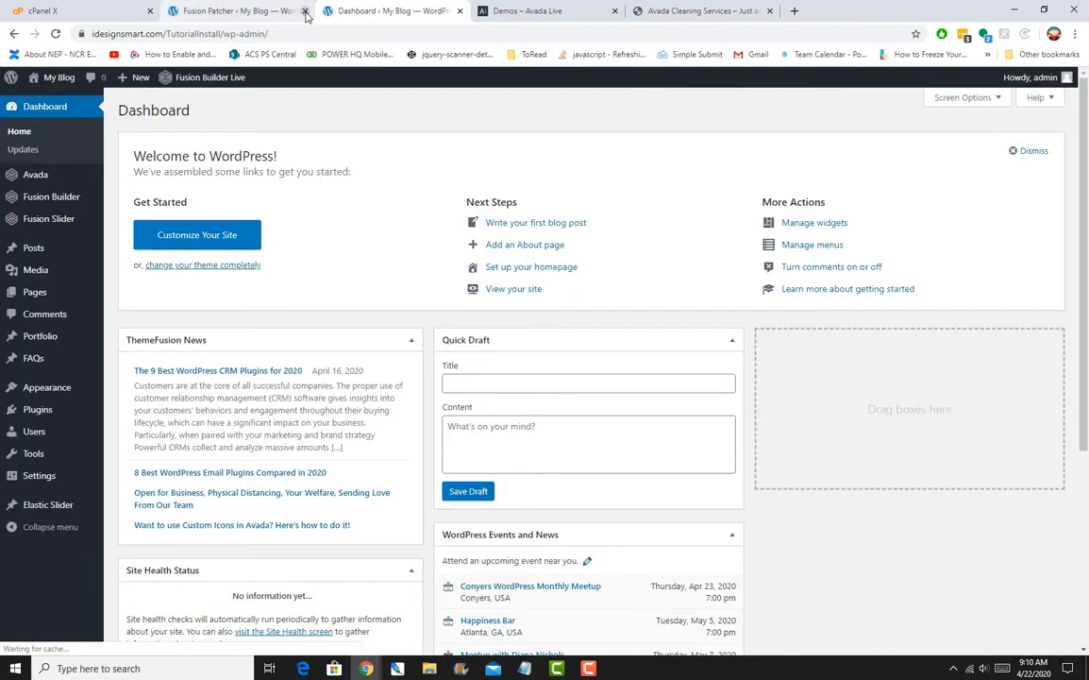
pyautogui.click(305, 11)
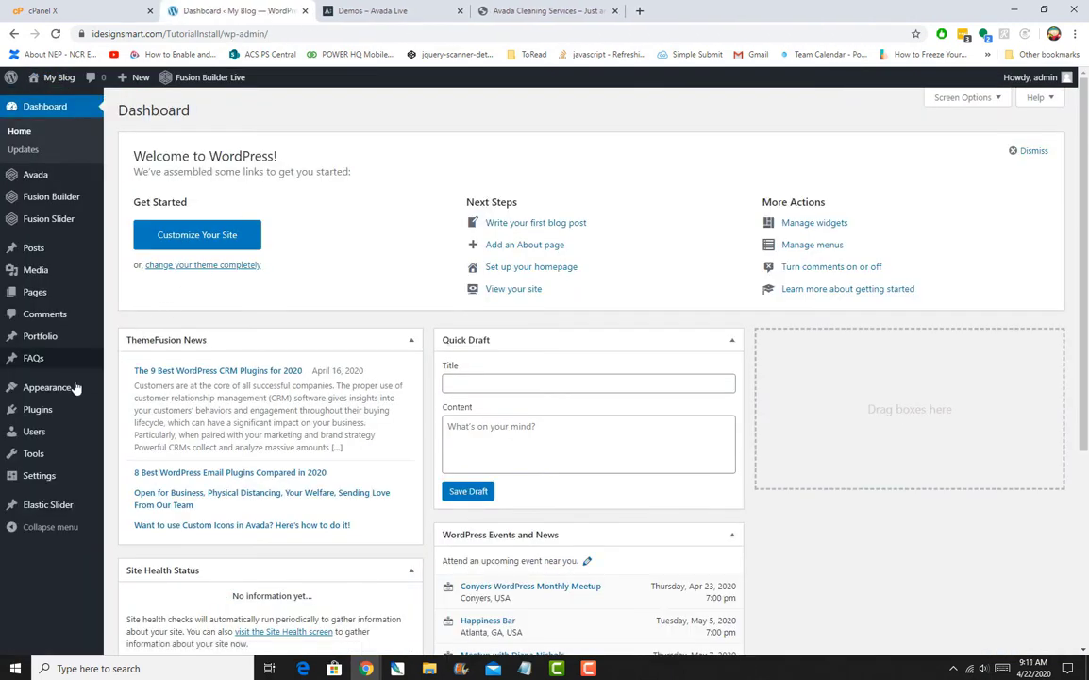
# Open Avada > Demos from the admin sidebar and scroll down the demo list
pyautogui.moveTo(45, 183)
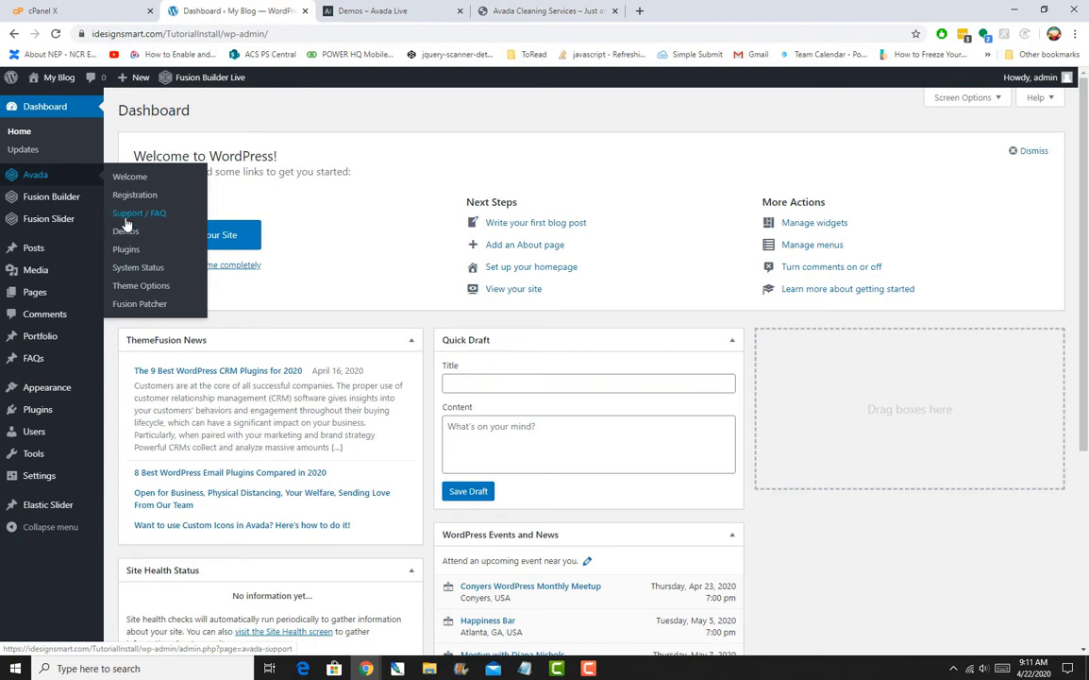
pyautogui.click(125, 231)
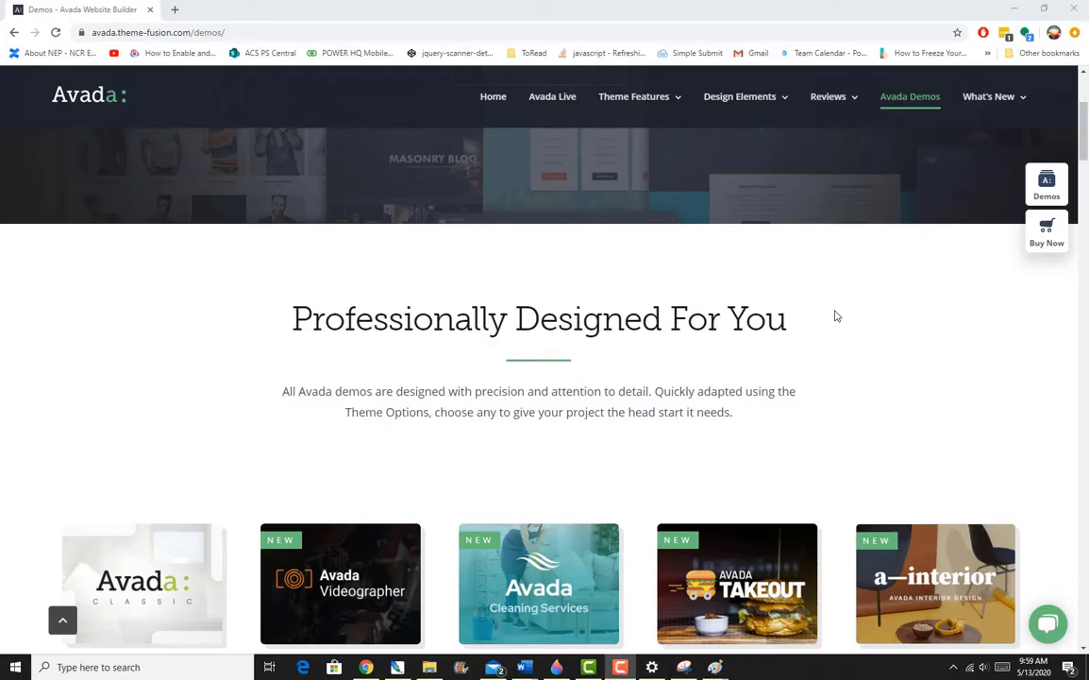
pyautogui.scroll(-1, 836, 317)
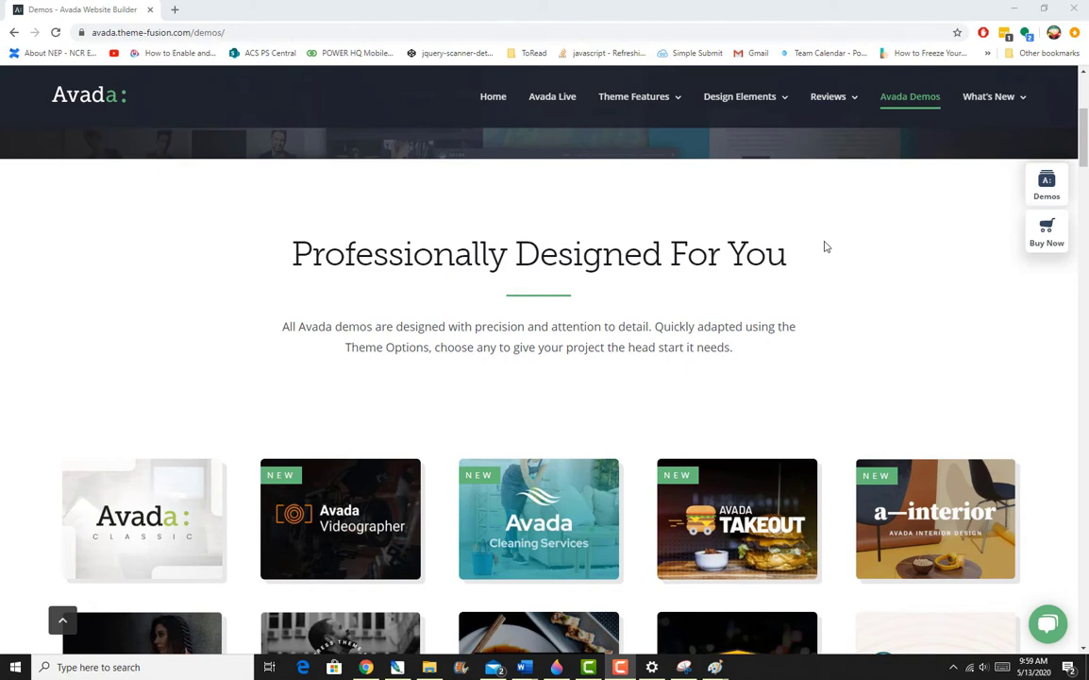
pyautogui.scroll(-3, 824, 247)
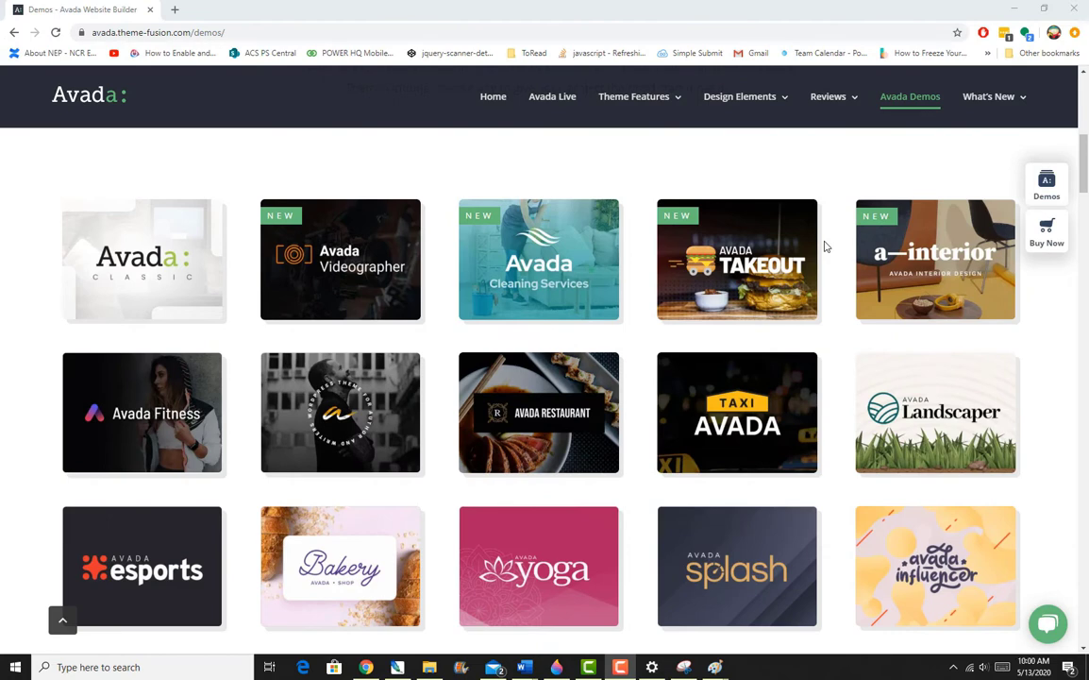
pyautogui.scroll(-2, 836, 333)
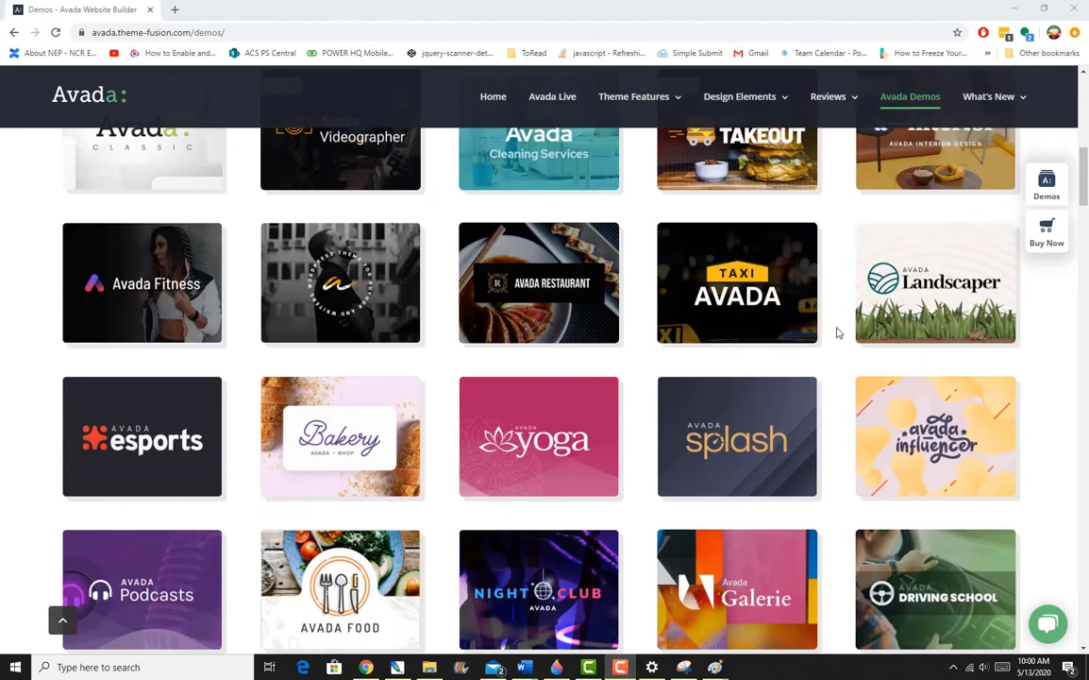
pyautogui.scroll(-2, 836, 330)
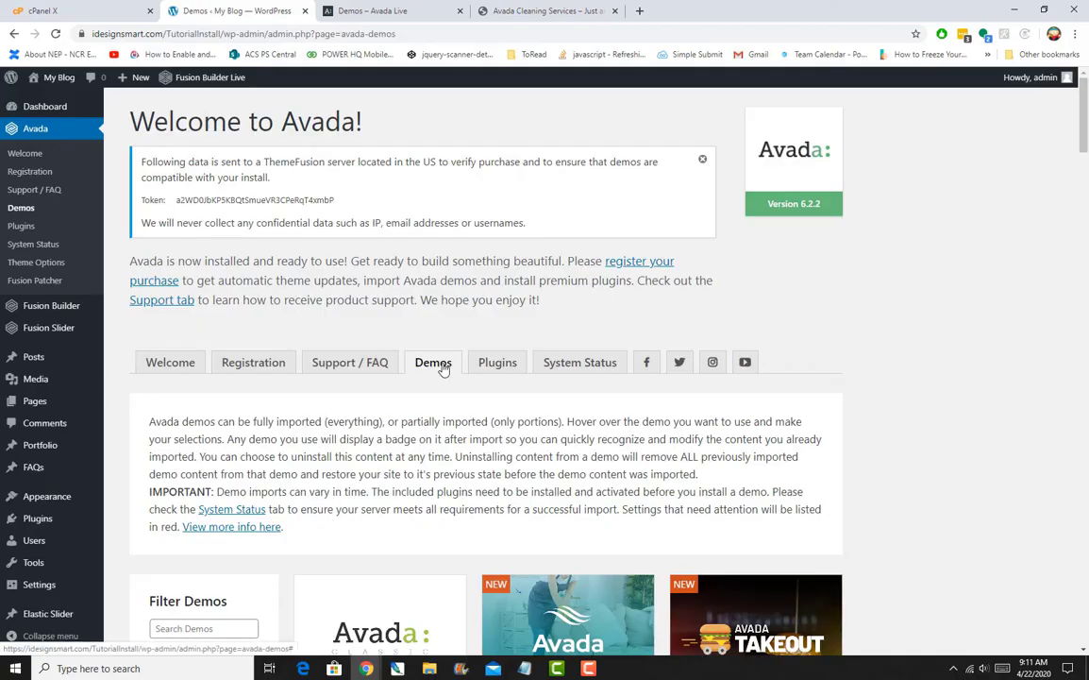
# Close the Avada Cleaning Services demo site tab
pyautogui.scroll(-5, 443, 368)
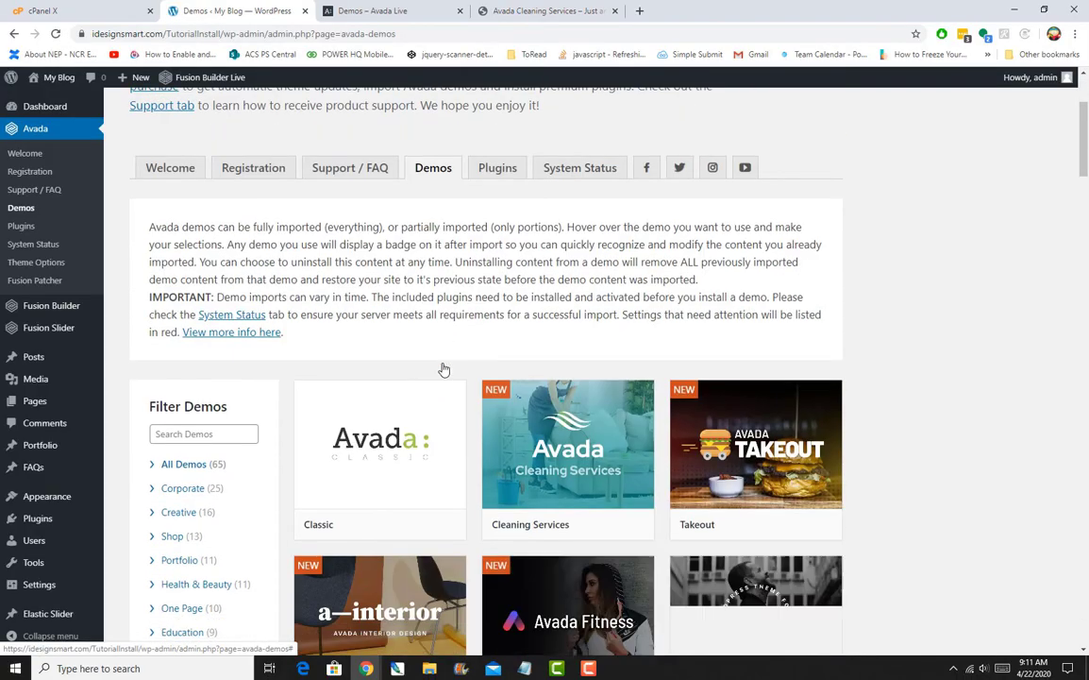
pyautogui.scroll(-4, 528, 382)
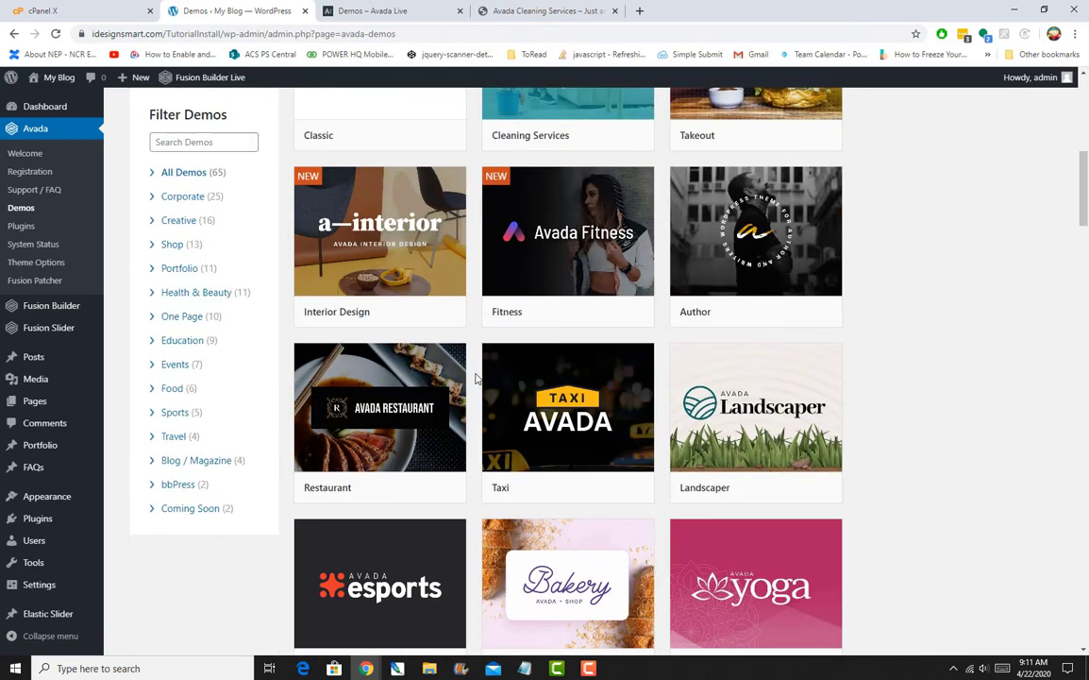
pyautogui.scroll(3, 534, 384)
pyautogui.scroll(6, 534, 384)
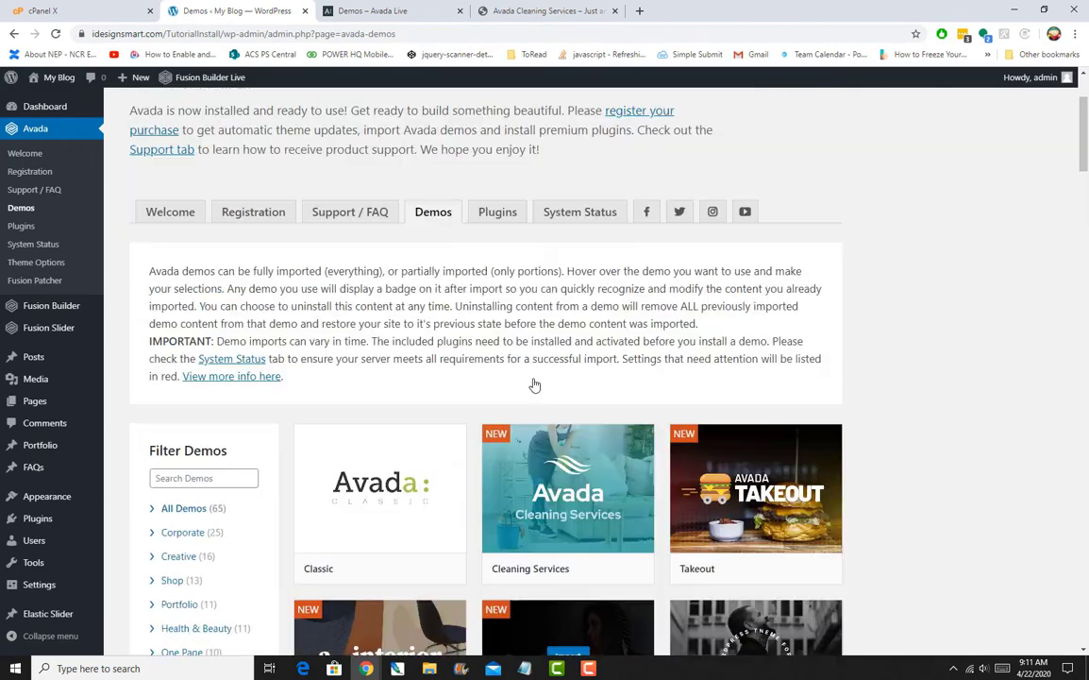
pyautogui.click(485, 11)
pyautogui.scroll(5, 616, 310)
pyautogui.click(378, 10)
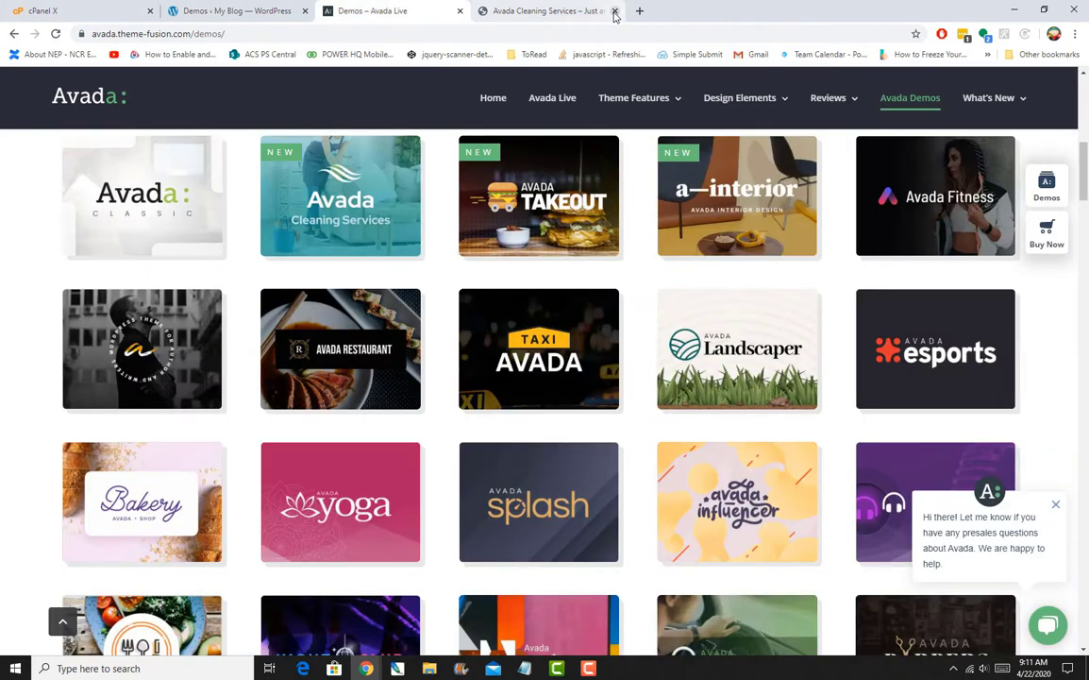
pyautogui.click(615, 11)
# Back on the Avada Demos admin page, bring up the Takeout demo's Import option
pyautogui.click(186, 9)
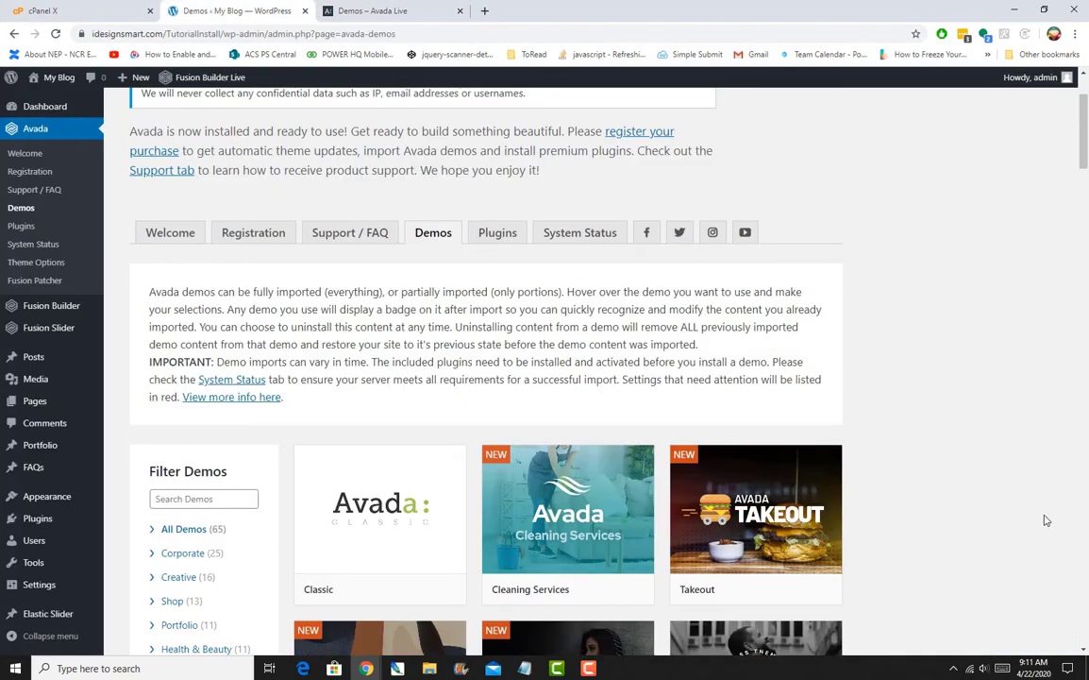
pyautogui.scroll(-4, 1022, 506)
pyautogui.scroll(-6, 1021, 506)
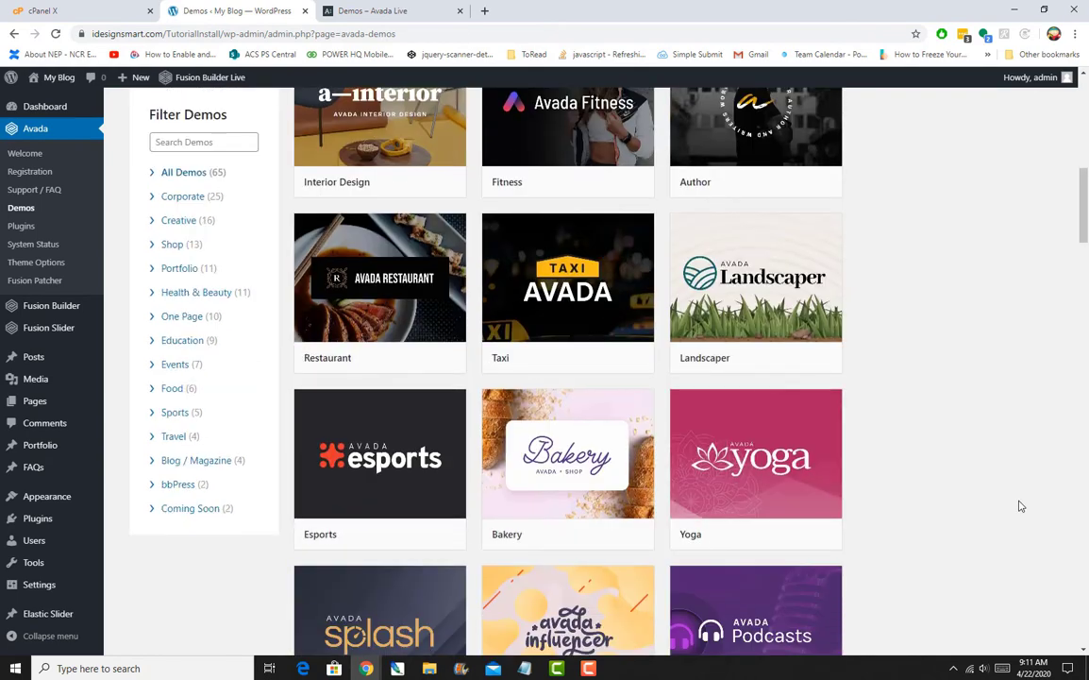
pyautogui.scroll(4, 760, 387)
pyautogui.scroll(4, 765, 394)
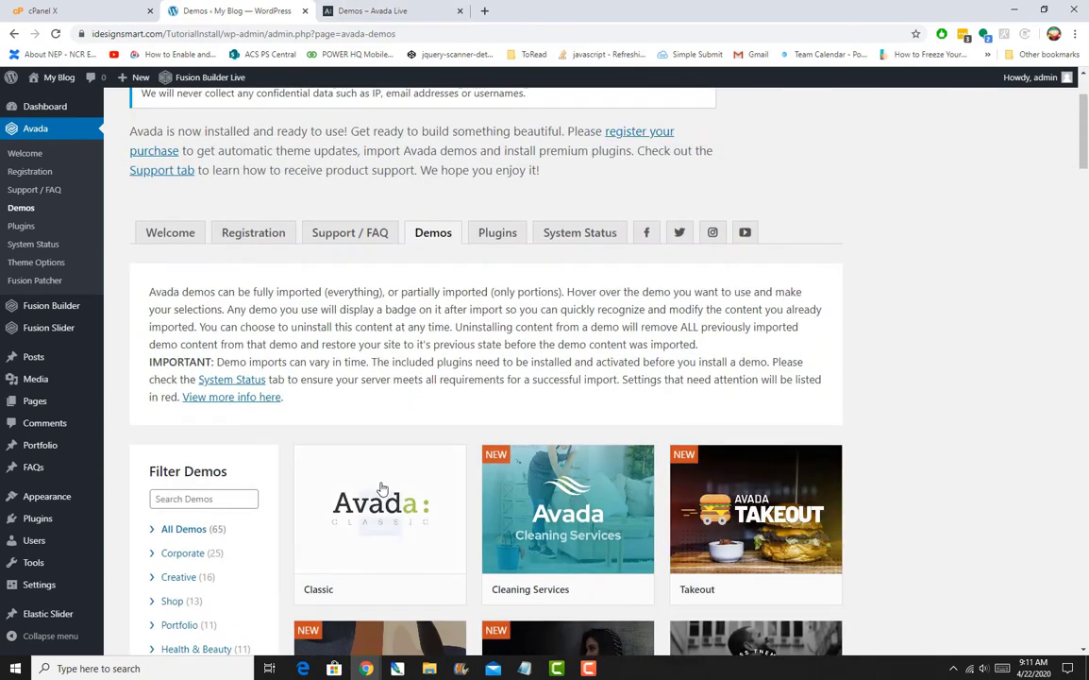
pyautogui.moveTo(796, 510)
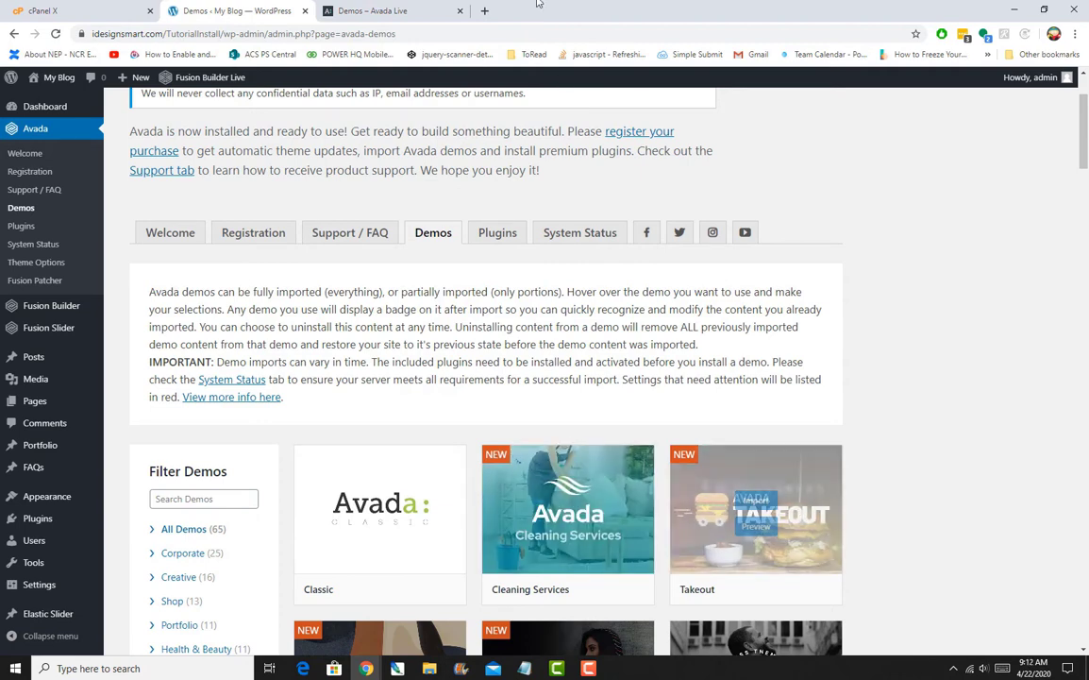
pyautogui.click(377, 10)
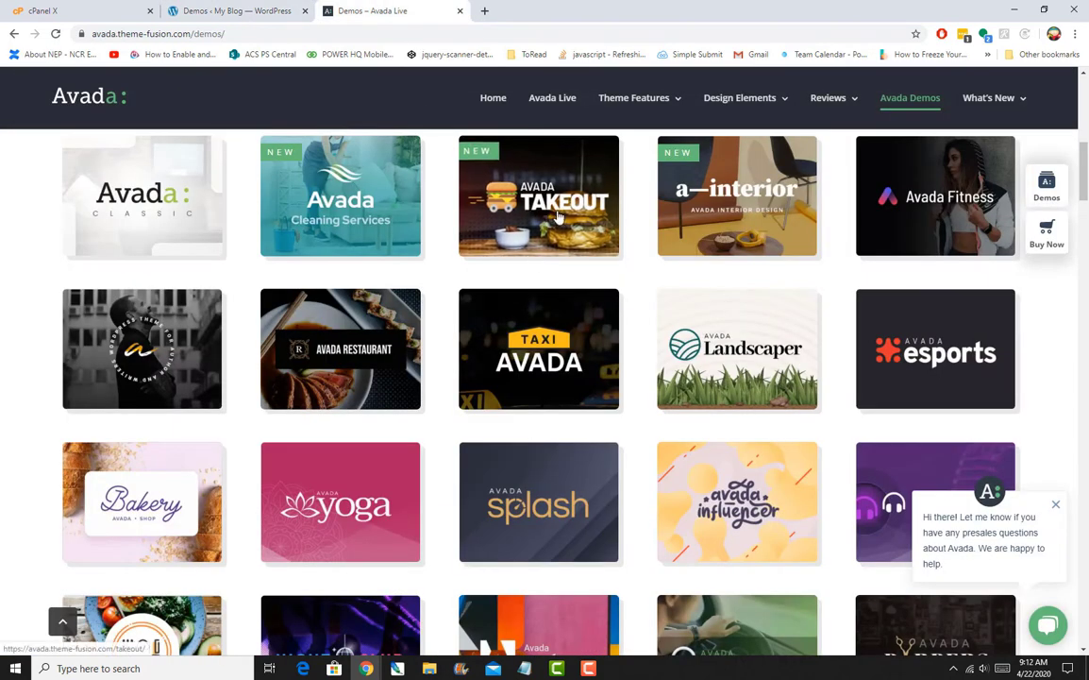
pyautogui.click(244, 8)
pyautogui.moveTo(765, 533)
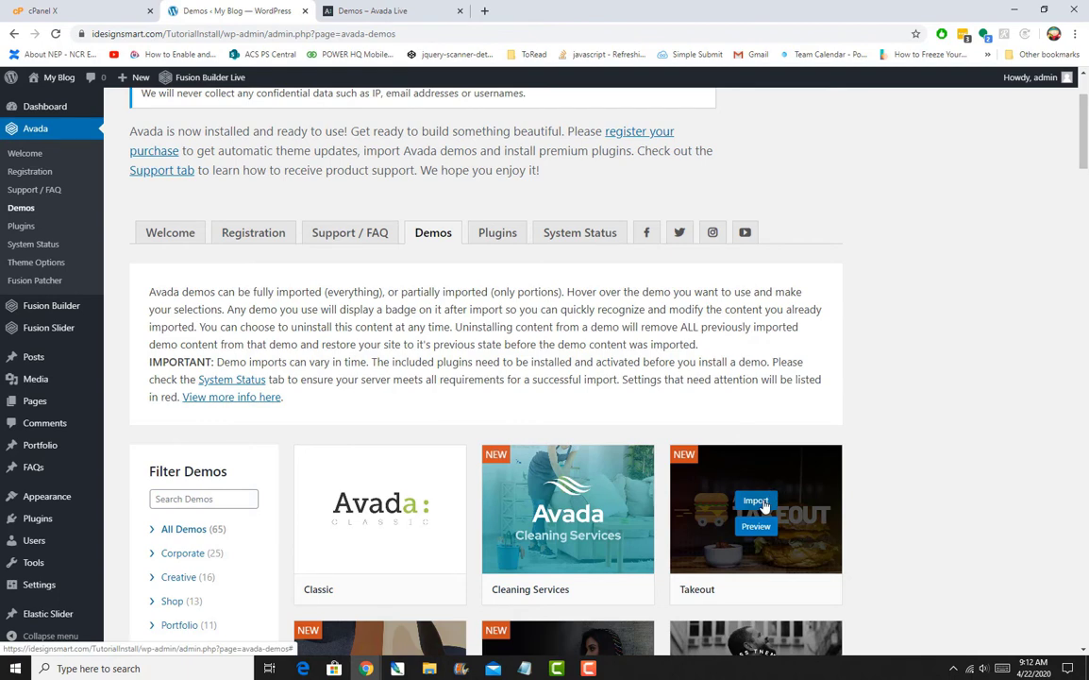
# Open Takeout's import options, tick All content, and install Contact Form 7 and WooCommerce
pyautogui.click(760, 502)
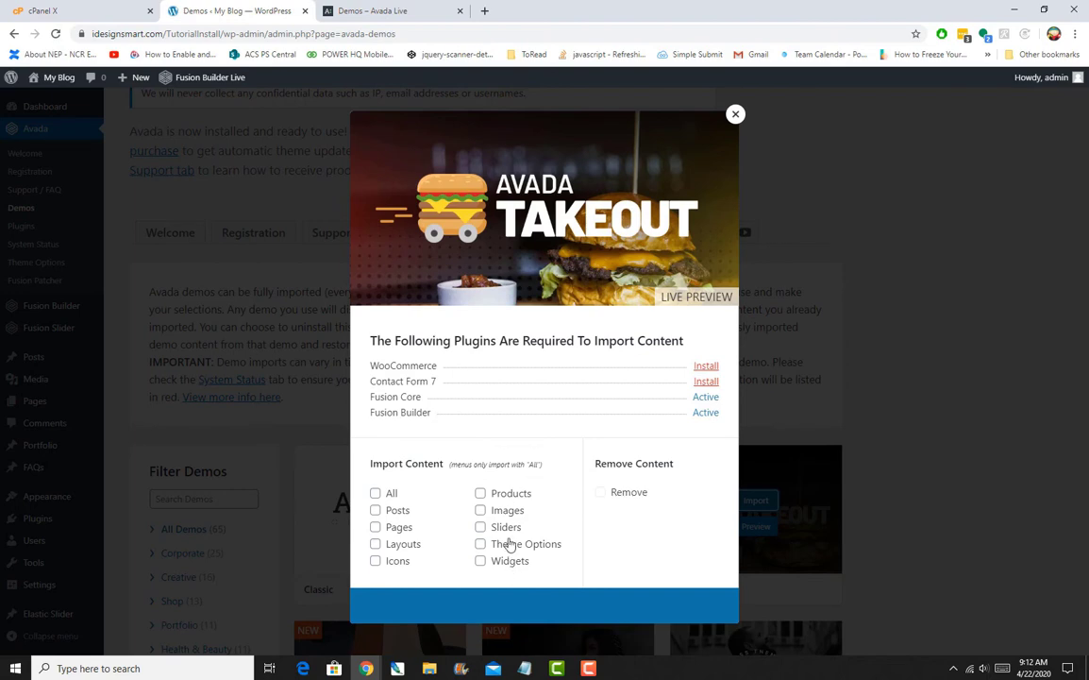
pyautogui.click(376, 494)
pyautogui.click(710, 383)
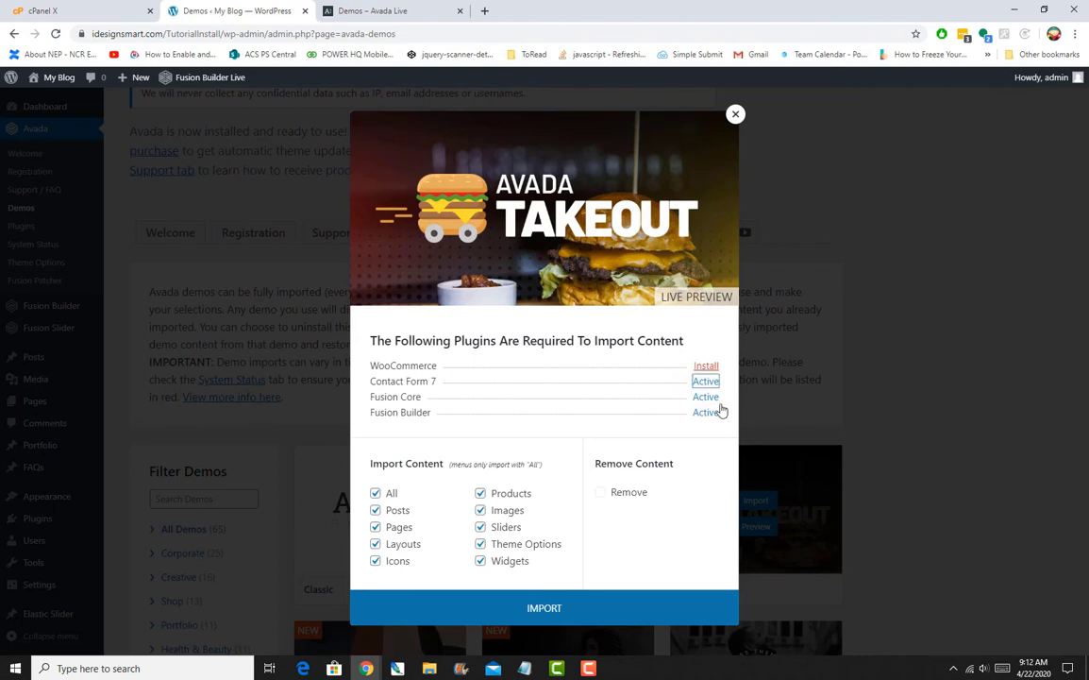
pyautogui.click(706, 367)
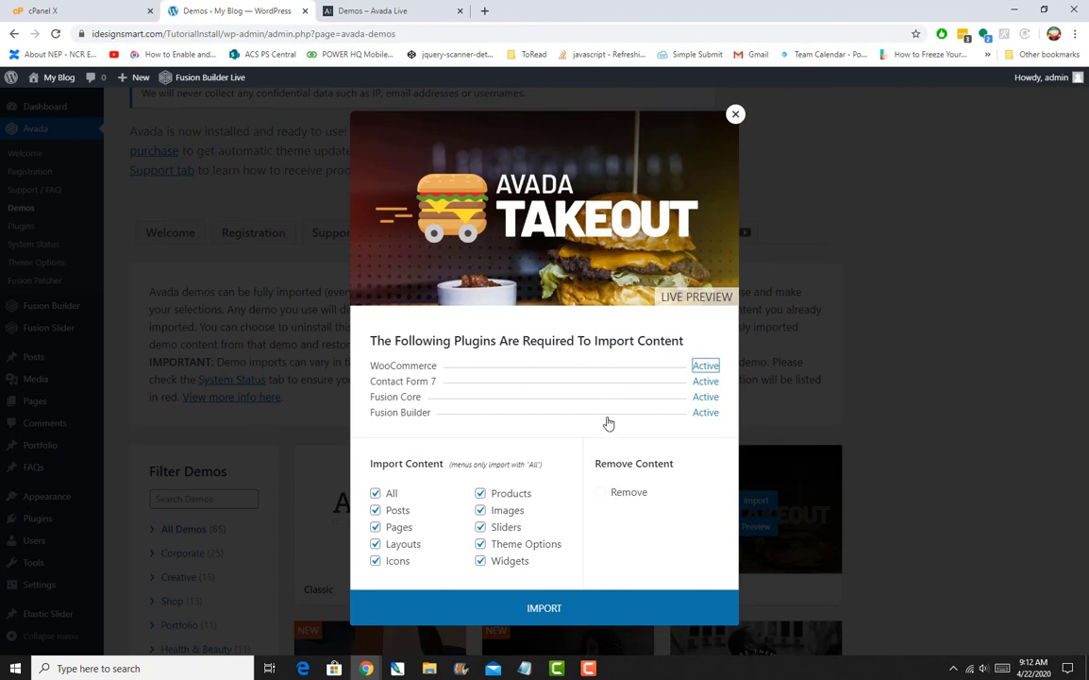
# Run the Takeout full import, confirming the warning and closing the finished import window
pyautogui.click(543, 610)
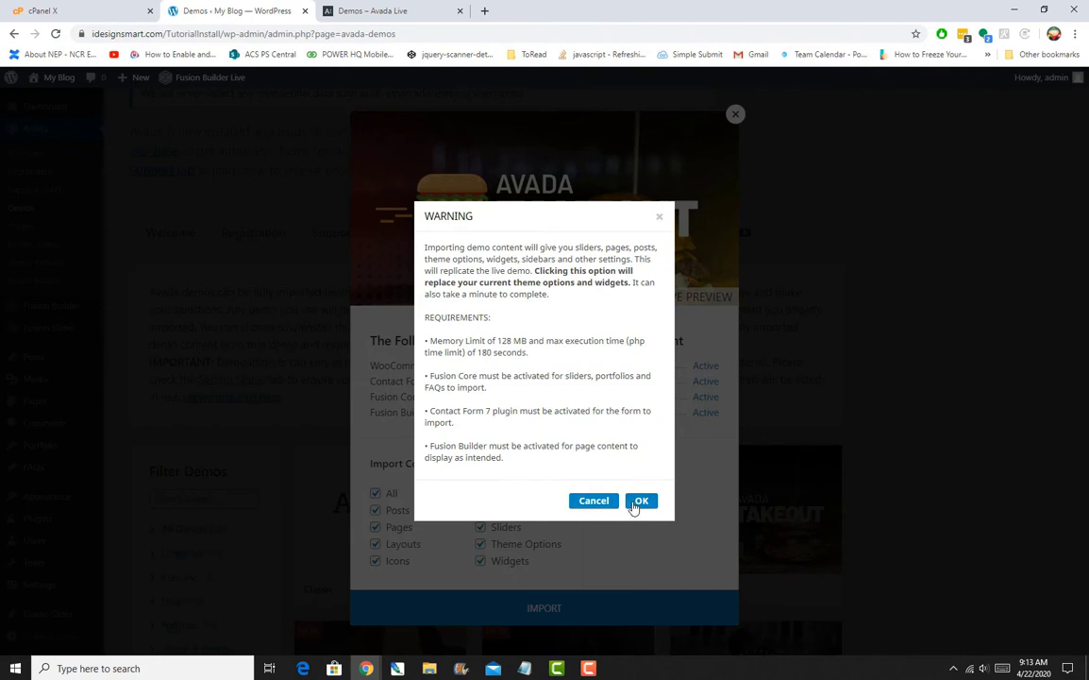
pyautogui.moveTo(489, 343); pyautogui.dragTo(650, 475)
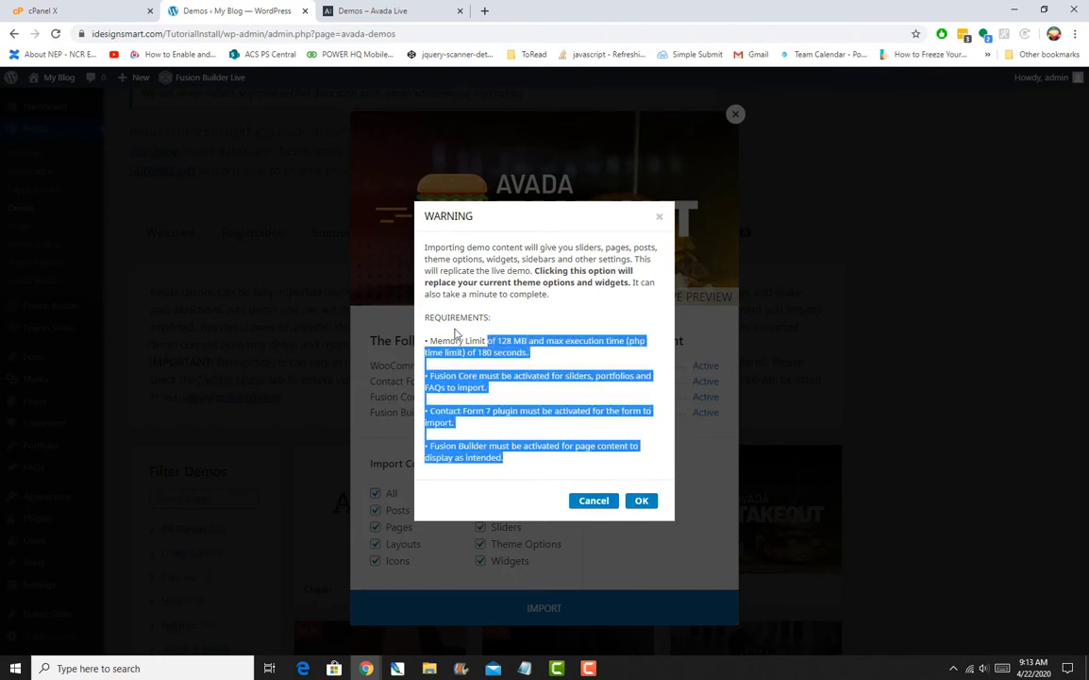
pyautogui.moveTo(460, 340); pyautogui.dragTo(641, 454)
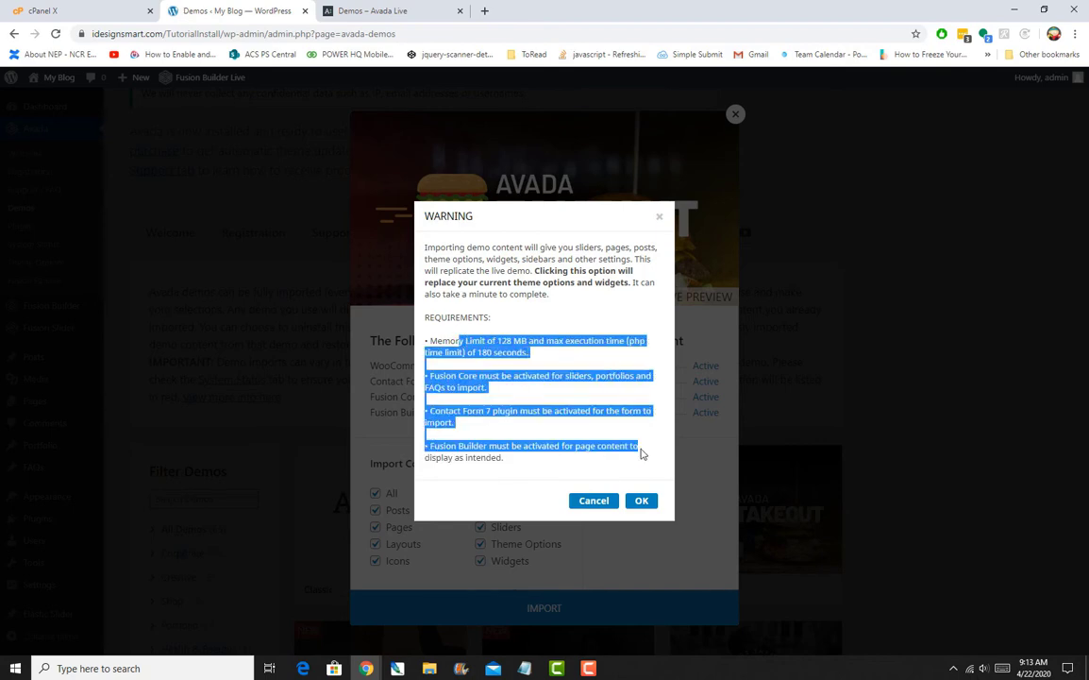
pyautogui.click(640, 501)
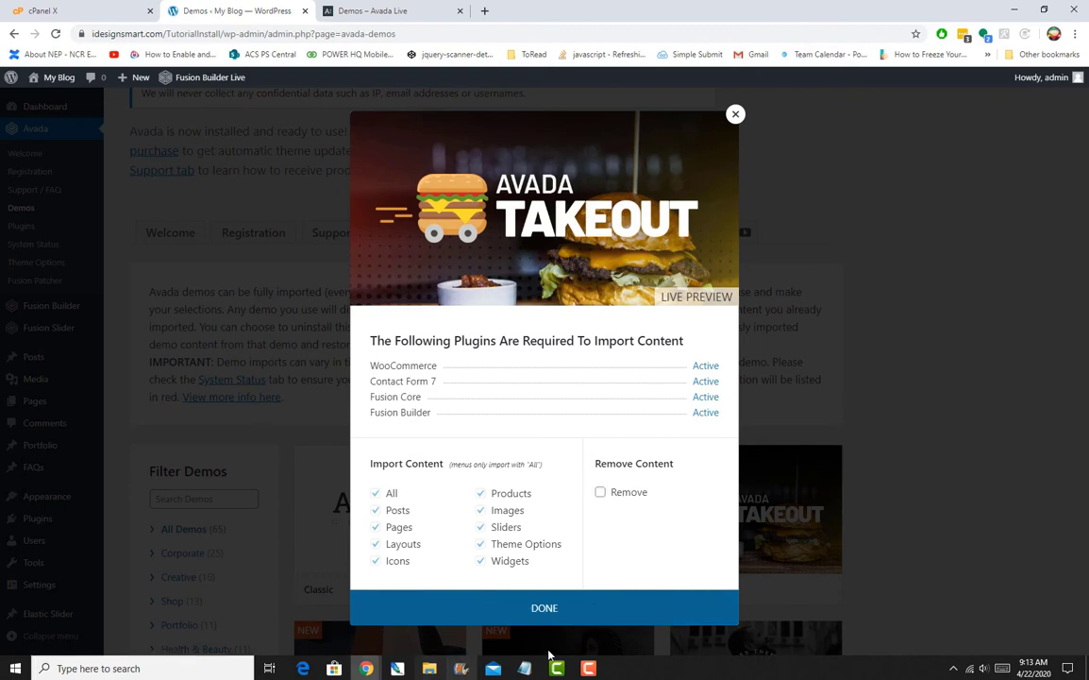
pyautogui.click(631, 606)
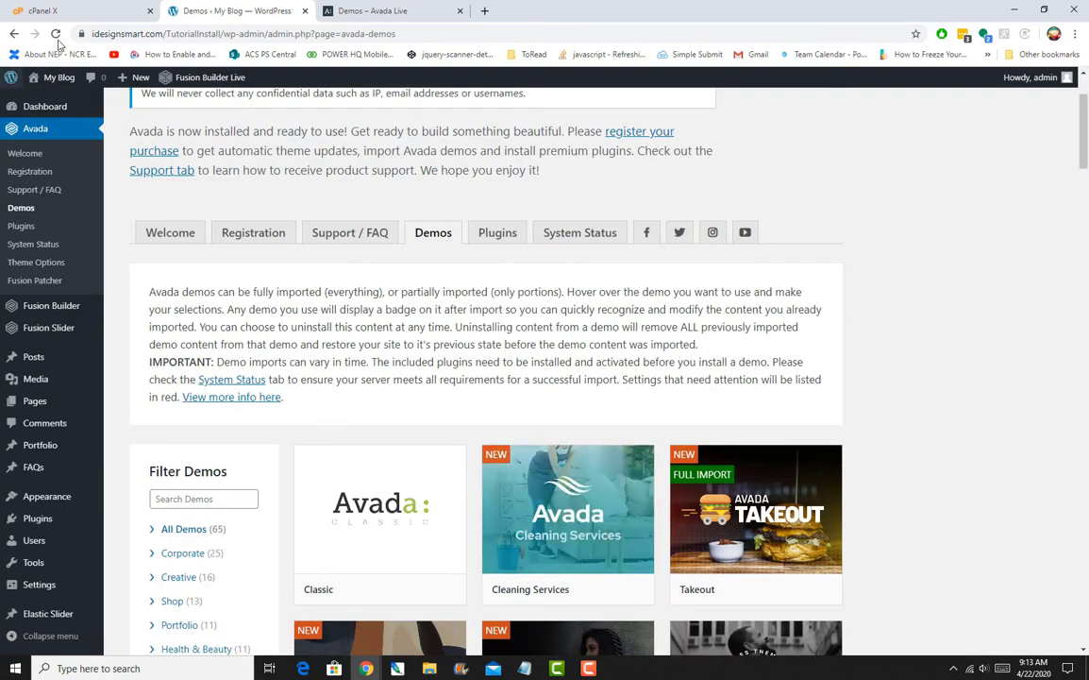
# Open the live site from My Blog > Visit Site in a new tab and close the Avada Live tab
pyautogui.moveTo(50, 85)
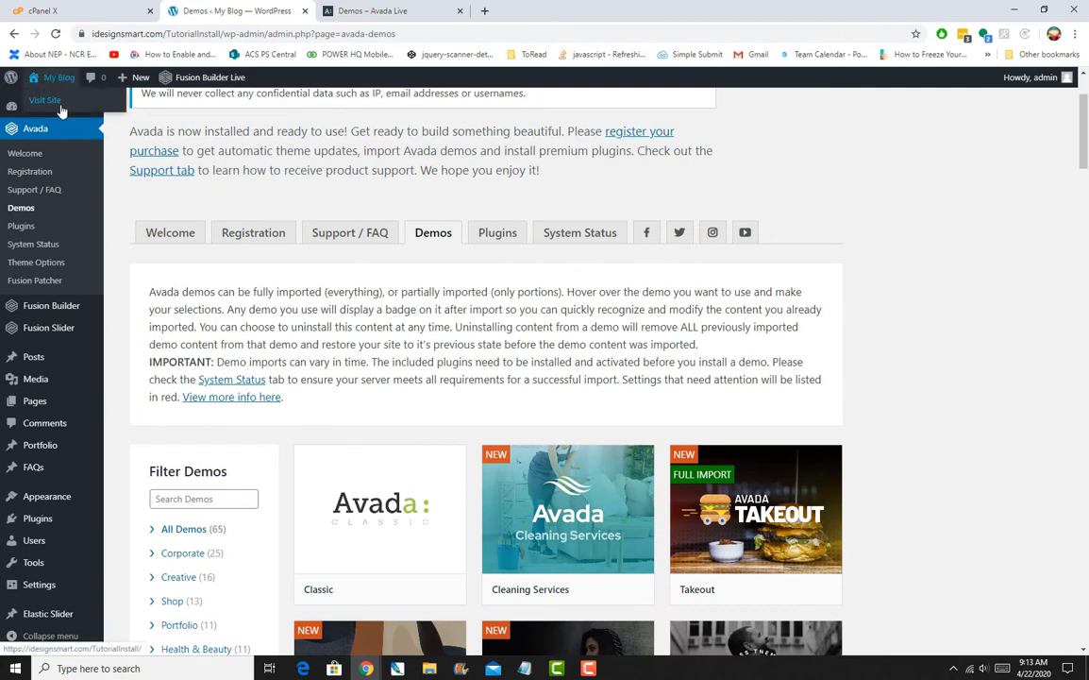
pyautogui.rightClick(60, 110)
pyautogui.click(76, 114)
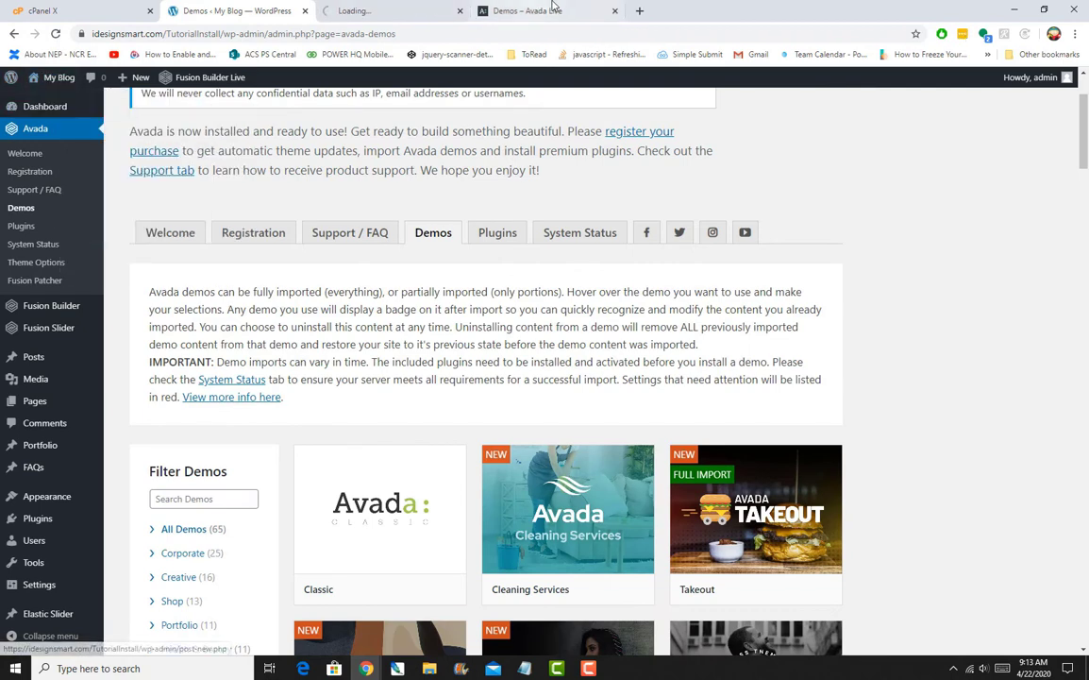
pyautogui.middleClick(554, 8)
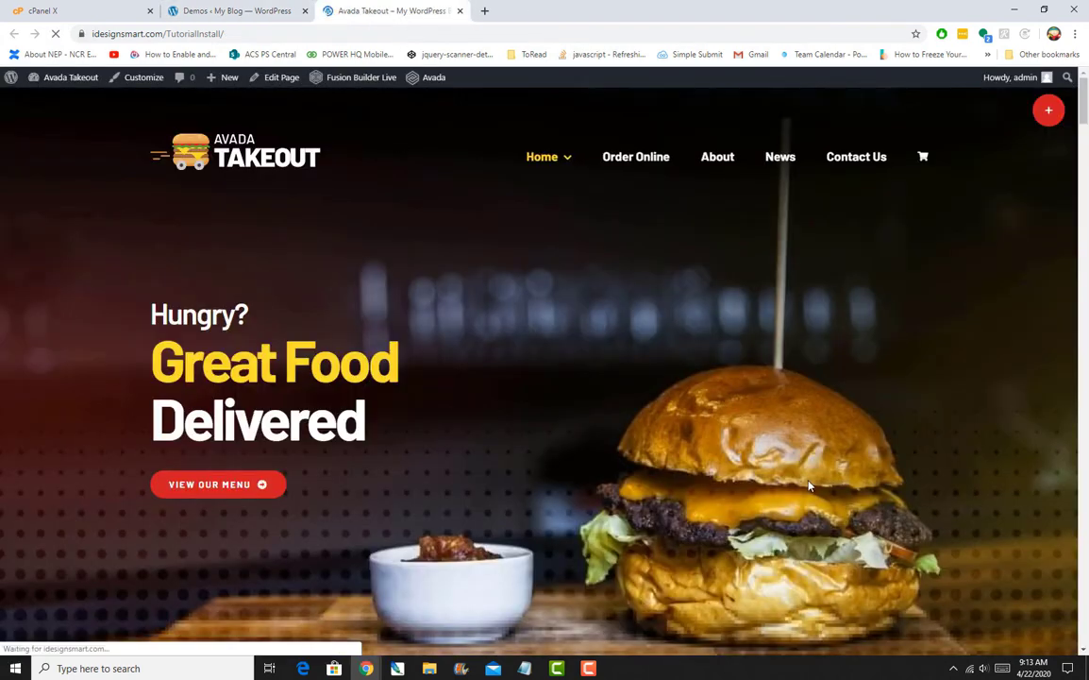
# Scroll through the imported Takeout homepage with its popular dishes, menu categories and first-order discount
pyautogui.scroll(-2, 812, 480)
pyautogui.scroll(-10, 811, 477)
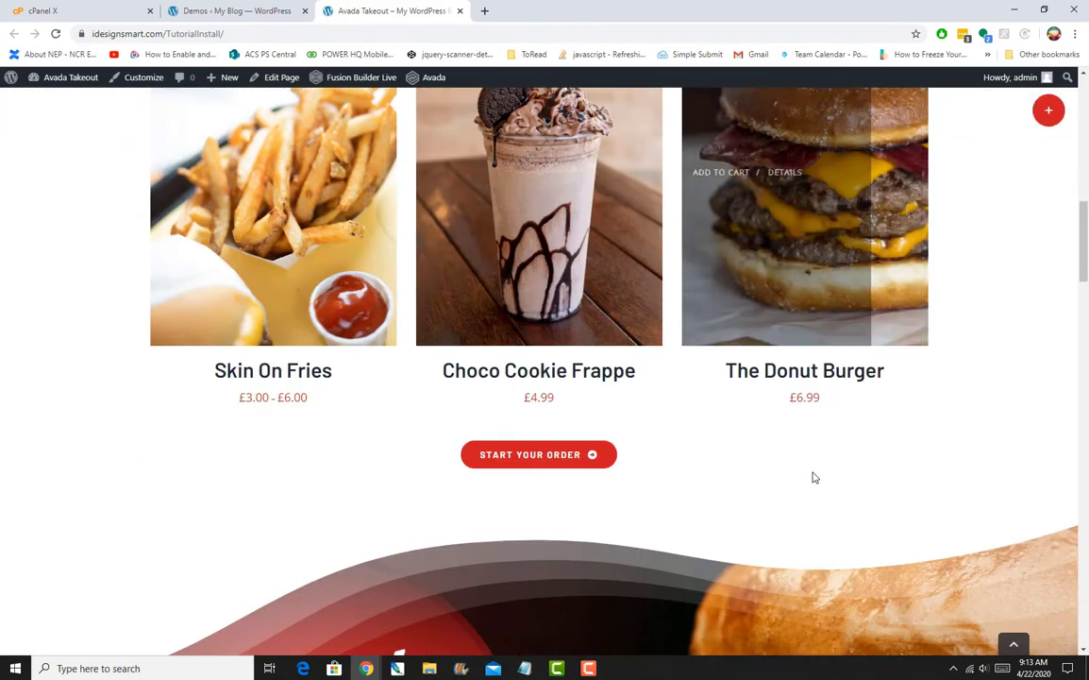
pyautogui.scroll(-11, 814, 470)
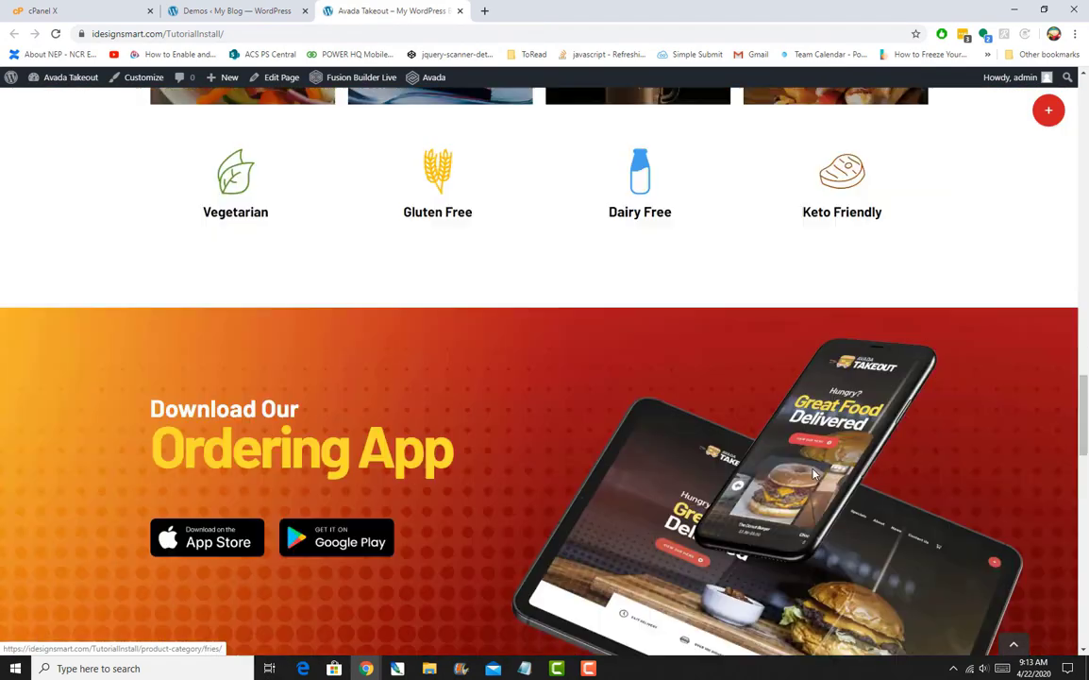
pyautogui.scroll(-11, 813, 474)
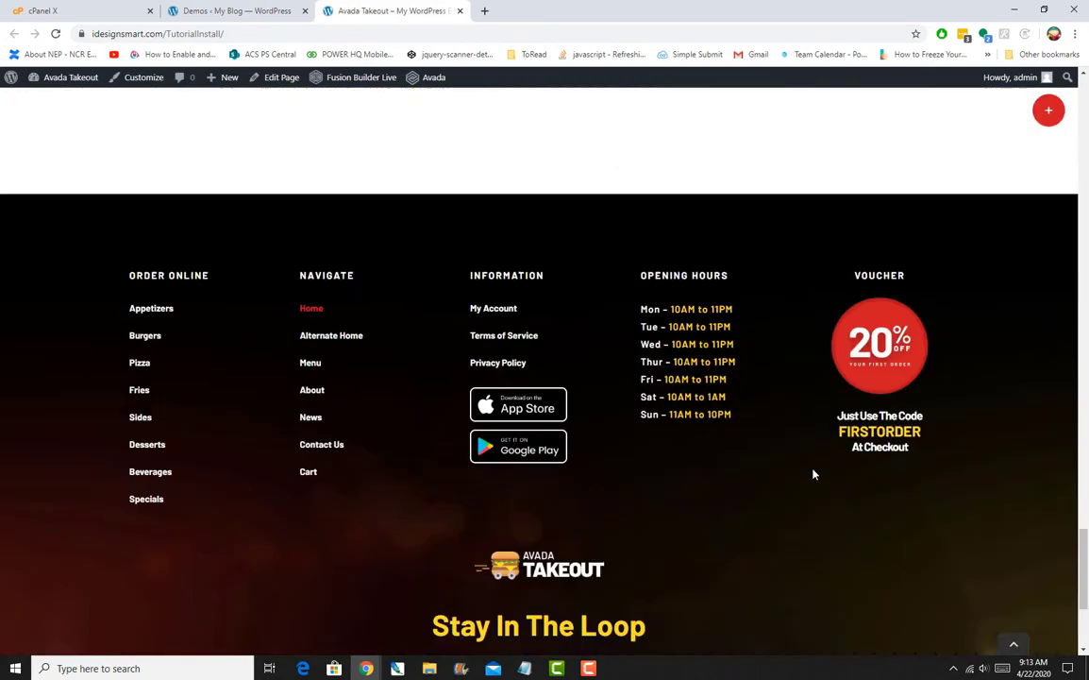
pyautogui.scroll(-3, 813, 474)
pyautogui.scroll(4, 814, 474)
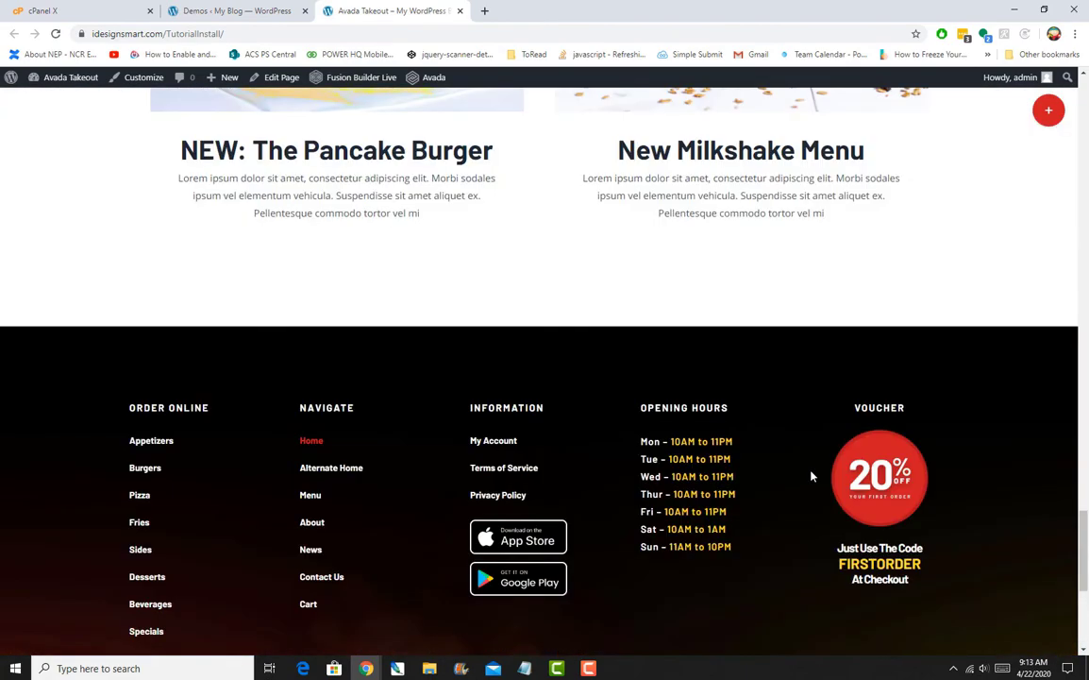
pyautogui.scroll(-2, 812, 477)
pyautogui.scroll(-2, 811, 476)
pyautogui.scroll(11, 810, 476)
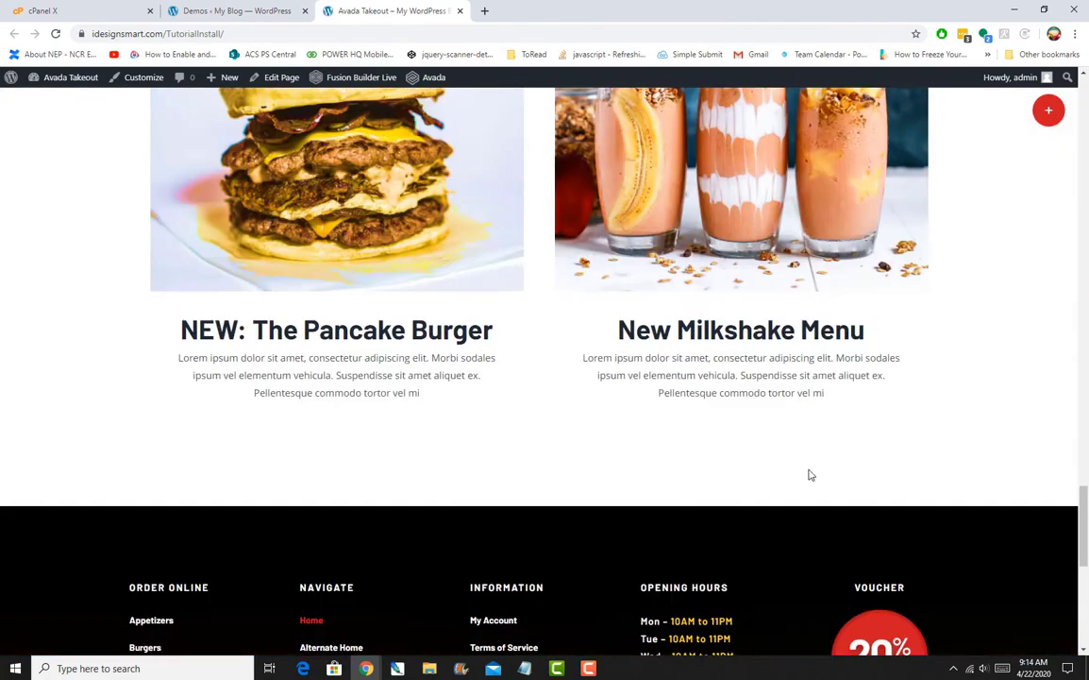
pyautogui.scroll(12, 809, 474)
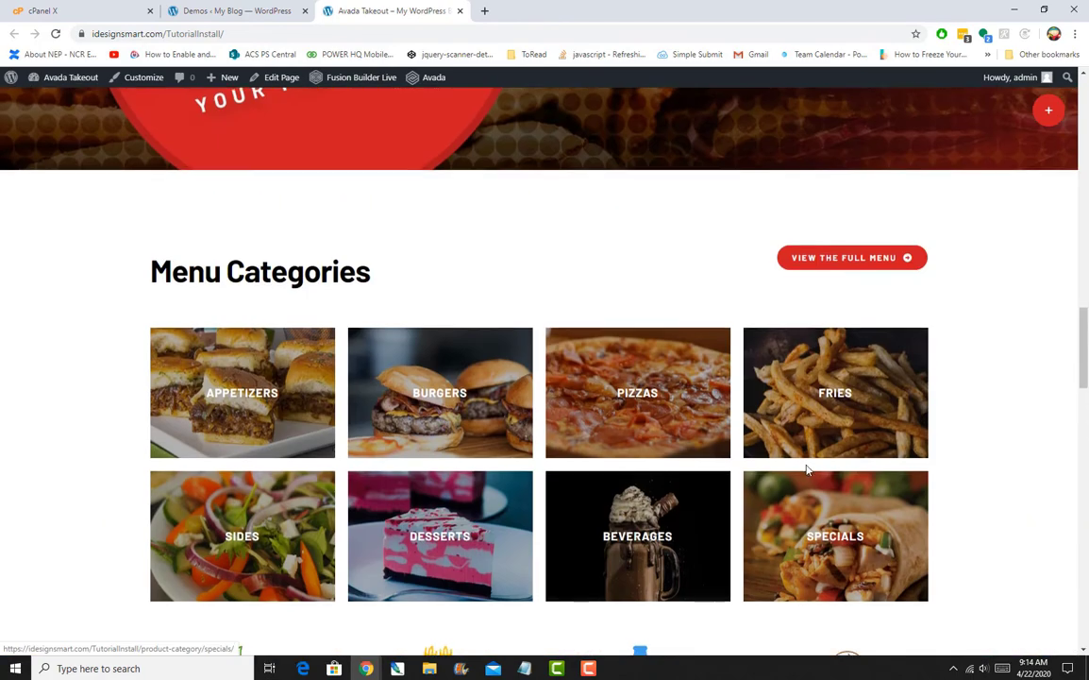
pyautogui.scroll(12, 809, 472)
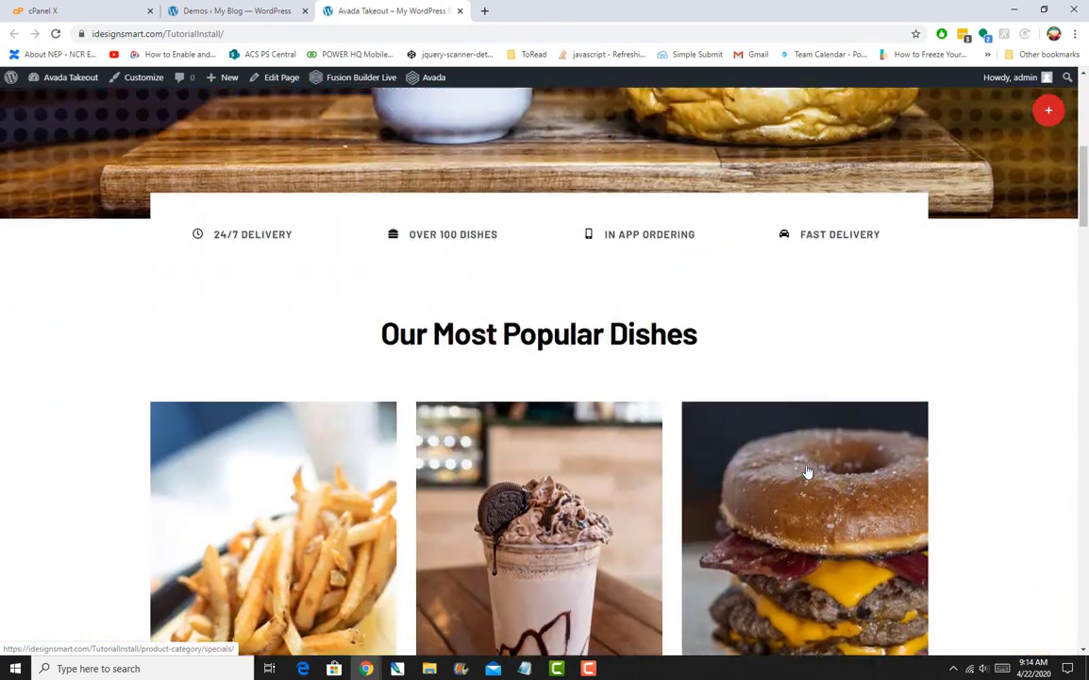
pyautogui.scroll(2, 807, 472)
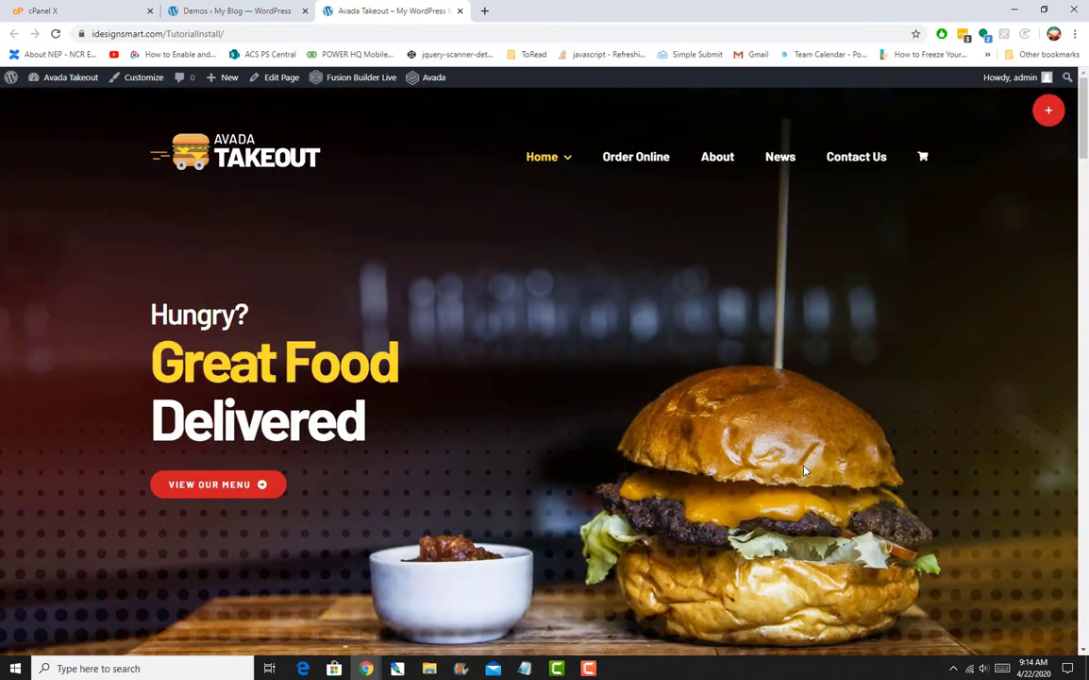
pyautogui.scroll(-7, 757, 454)
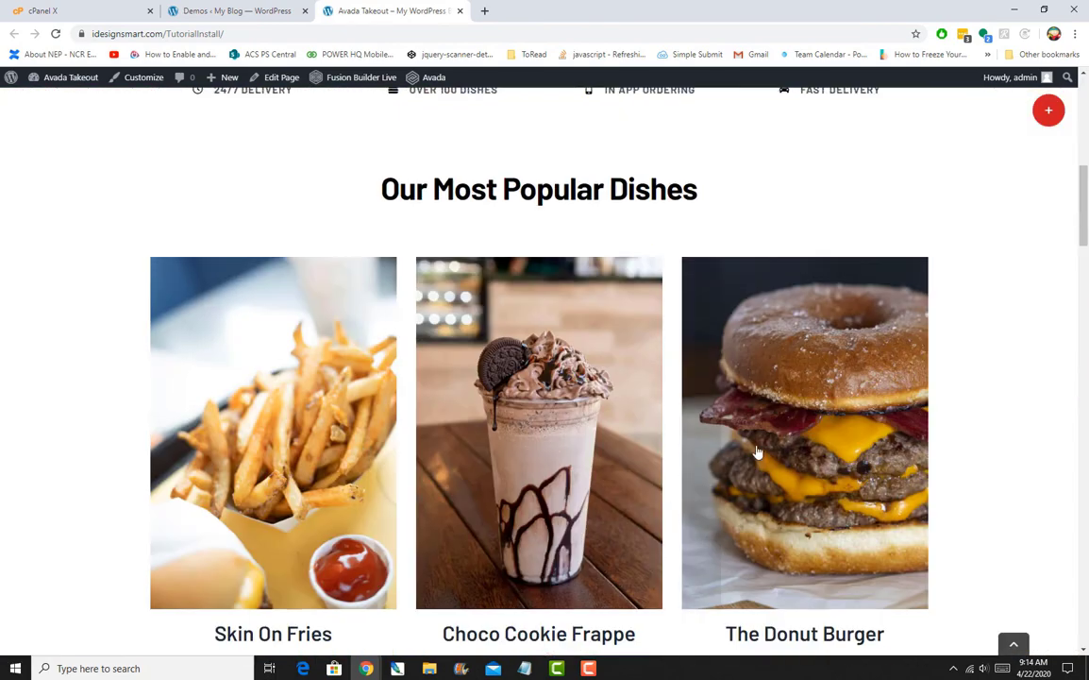
pyautogui.scroll(3, 756, 450)
pyautogui.scroll(3, 756, 451)
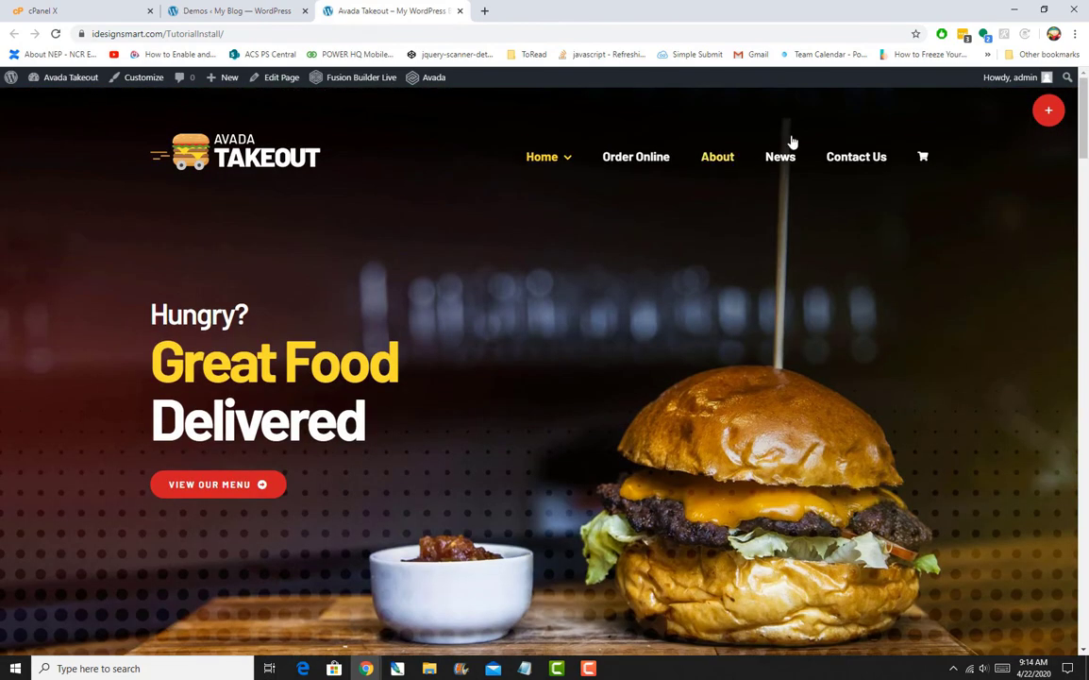
pyautogui.scroll(-10, 708, 217)
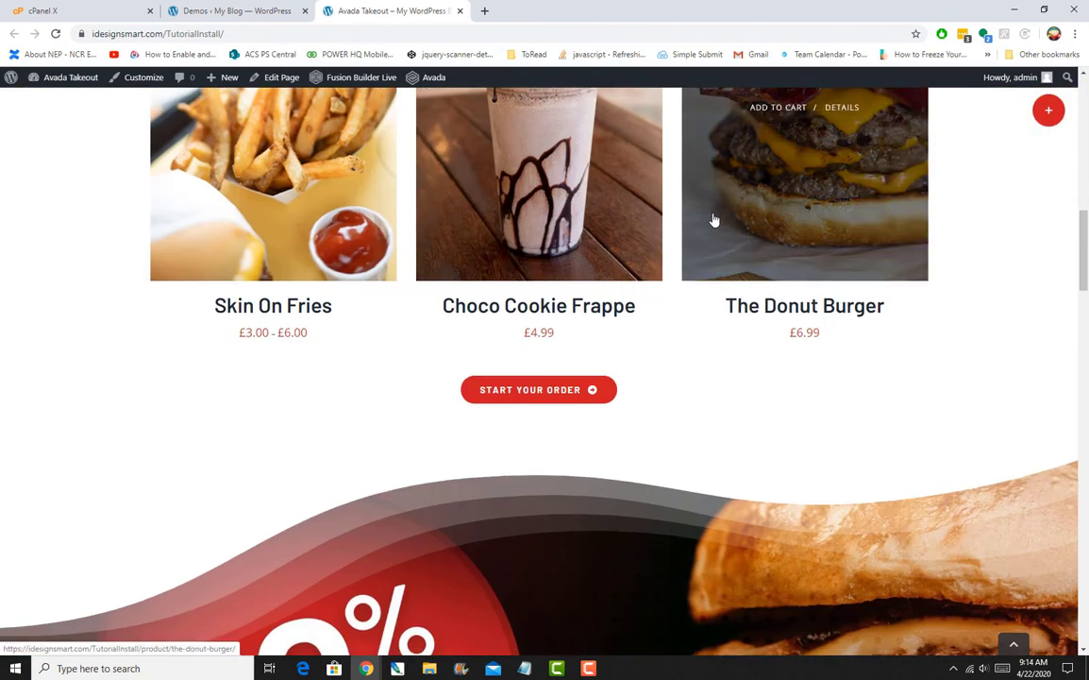
pyautogui.scroll(-10, 712, 217)
pyautogui.scroll(-7, 712, 226)
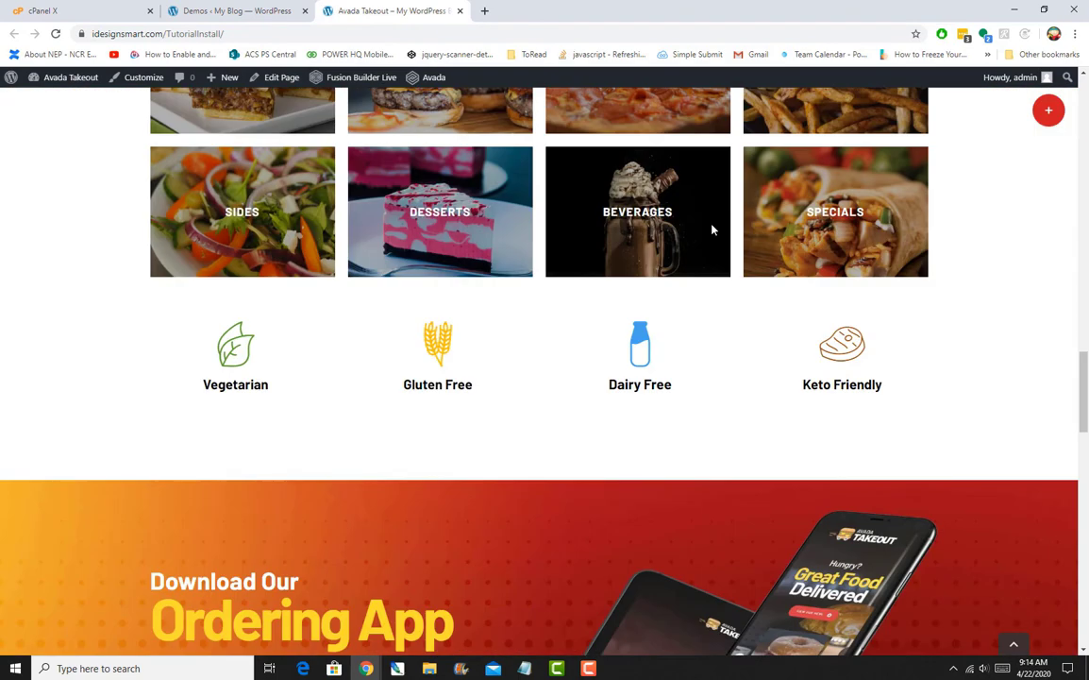
pyautogui.scroll(3, 710, 225)
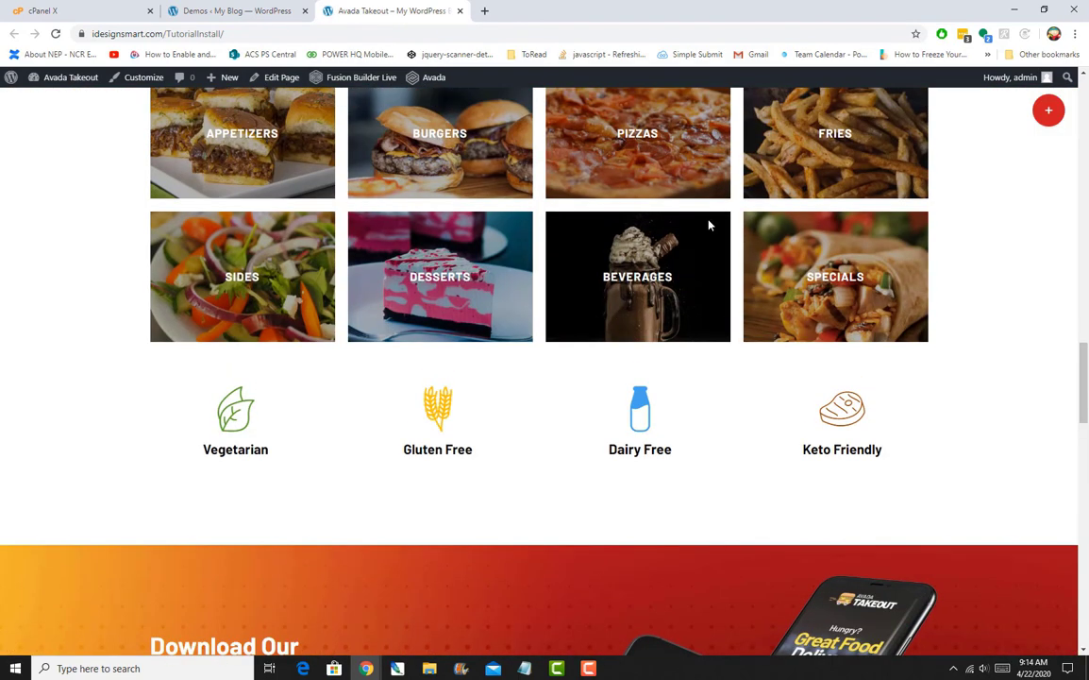
pyautogui.scroll(4, 708, 224)
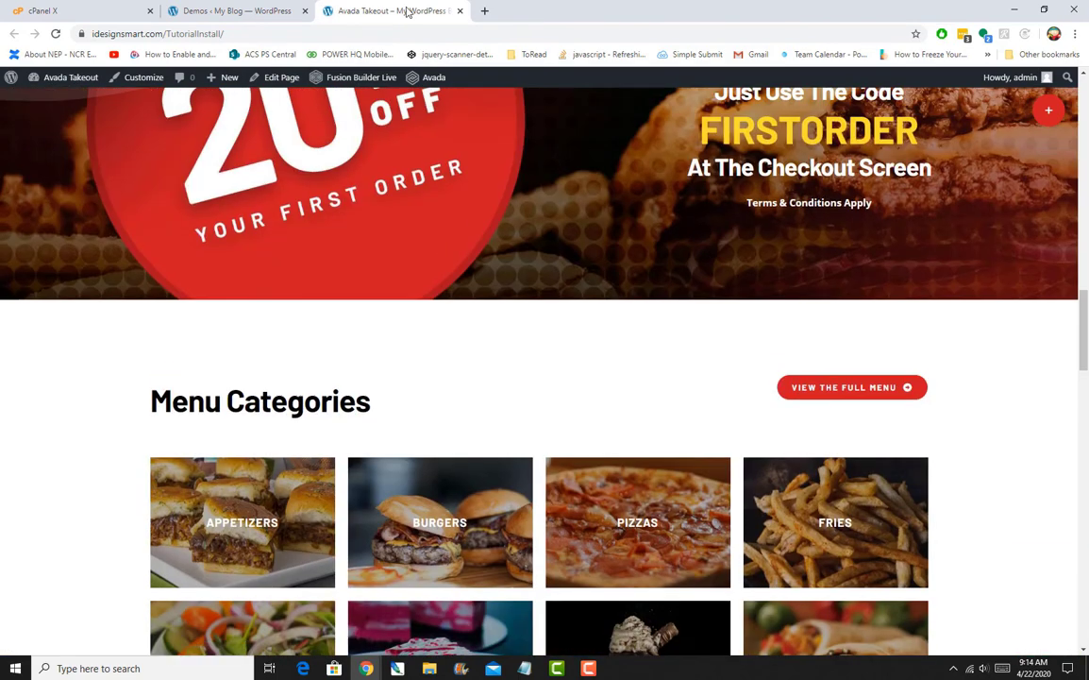
# Return to the Avada Demos admin page and locate the Takeout demo
pyautogui.click(203, 10)
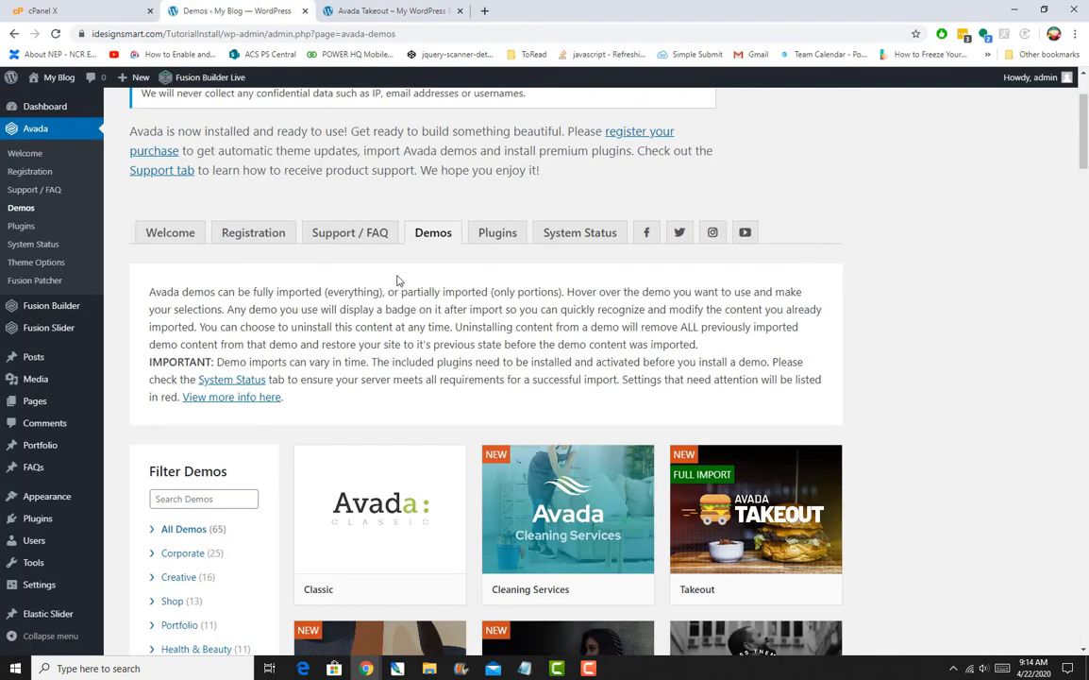
pyautogui.scroll(-7, 395, 280)
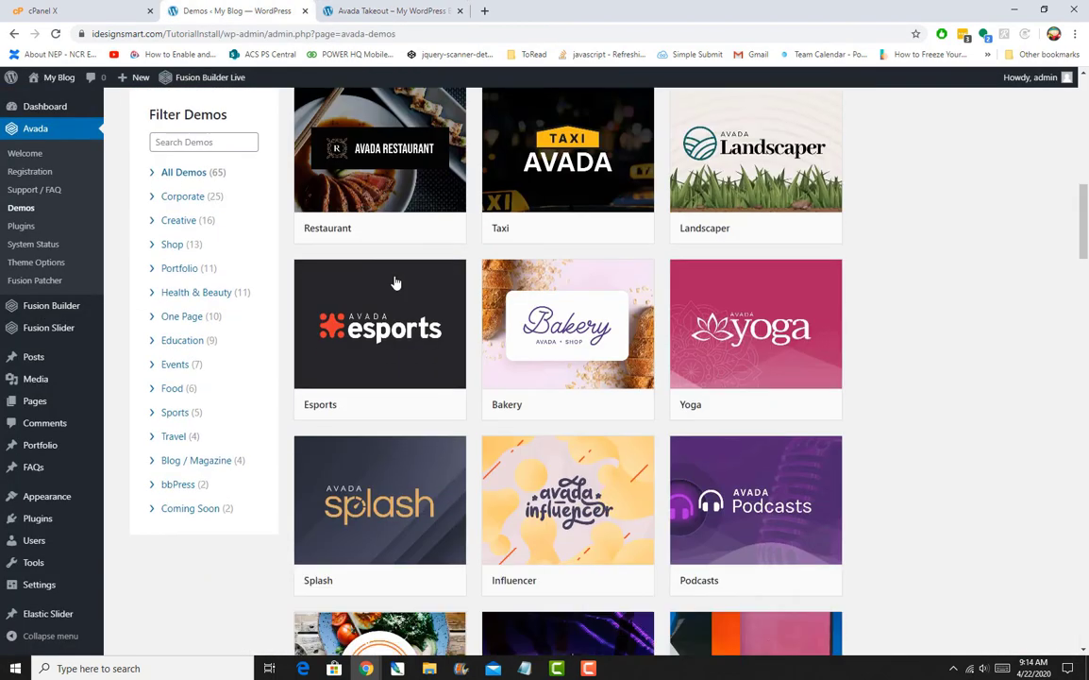
pyautogui.scroll(-3, 396, 280)
pyautogui.scroll(10, 396, 281)
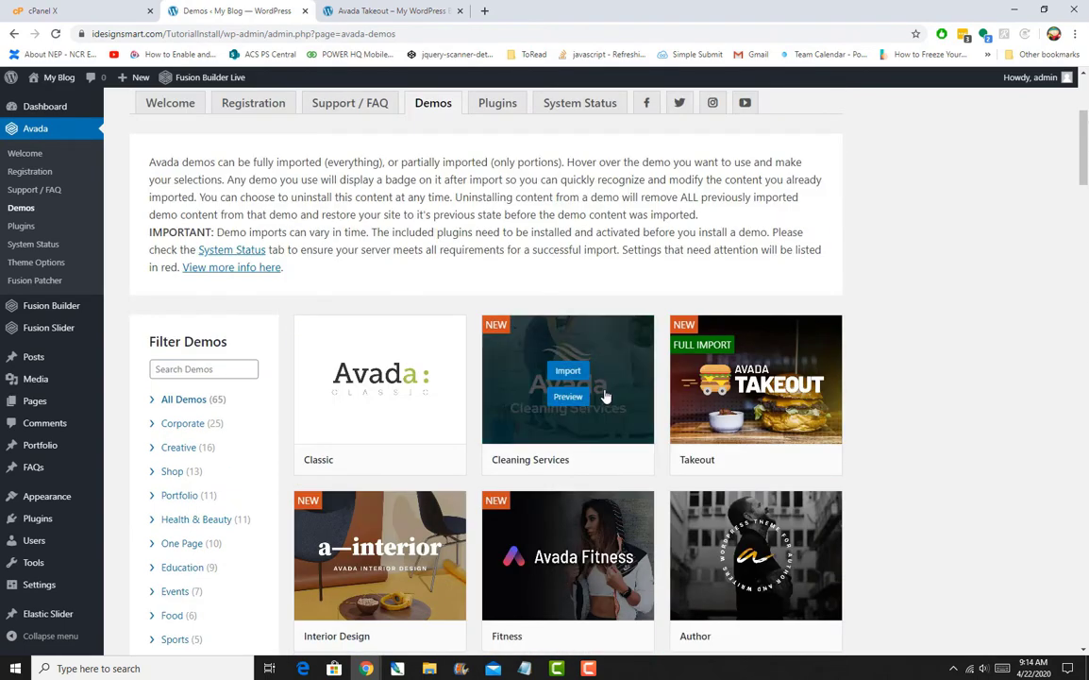
pyautogui.moveTo(787, 389)
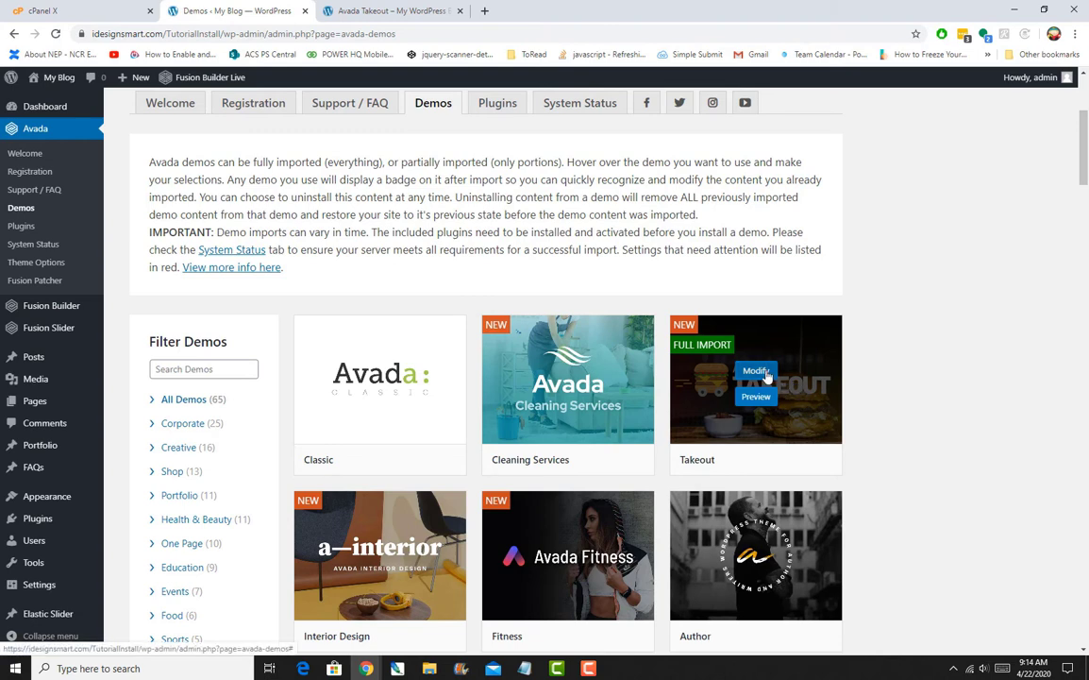
# Remove the imported Takeout demo content, confirm the removal, and close its window
pyautogui.click(756, 371)
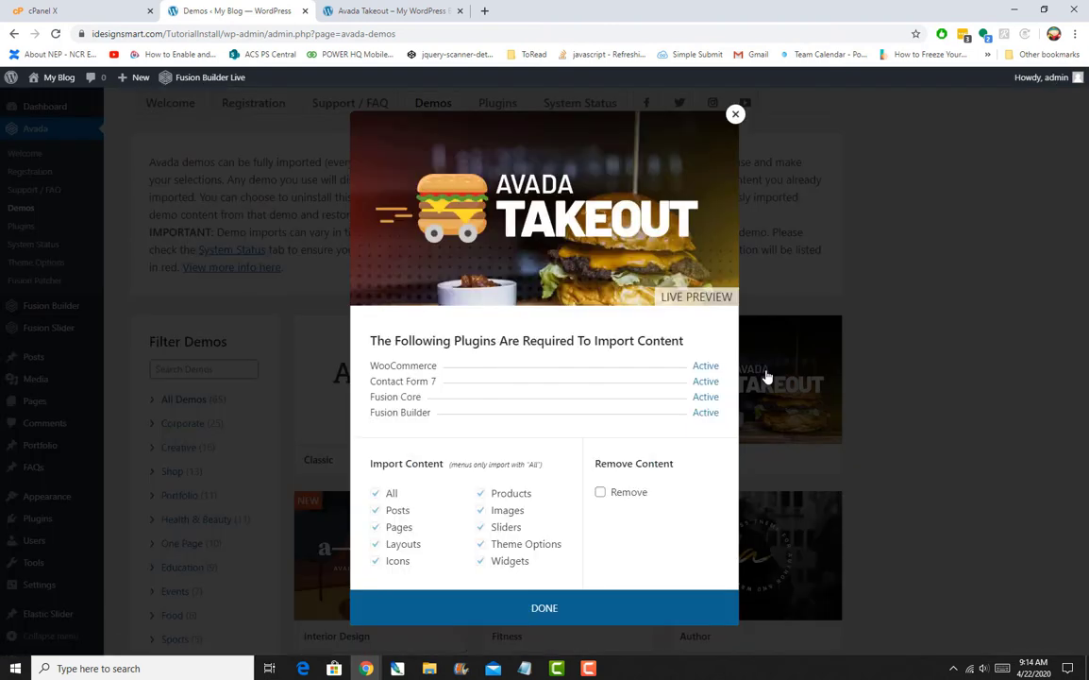
pyautogui.click(602, 493)
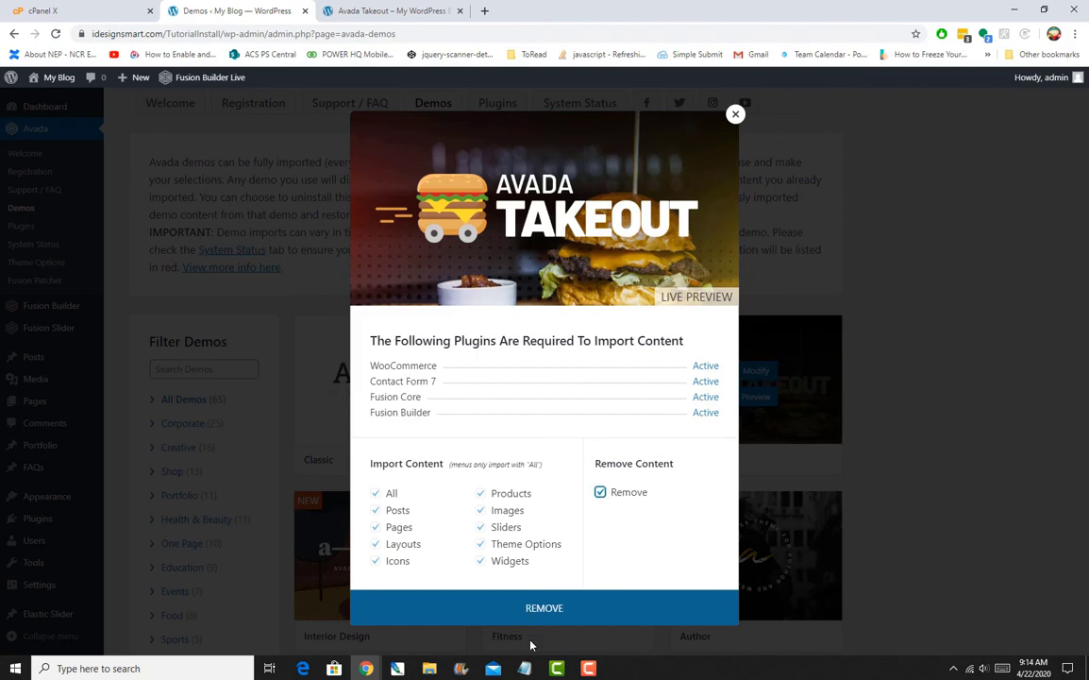
pyautogui.click(575, 611)
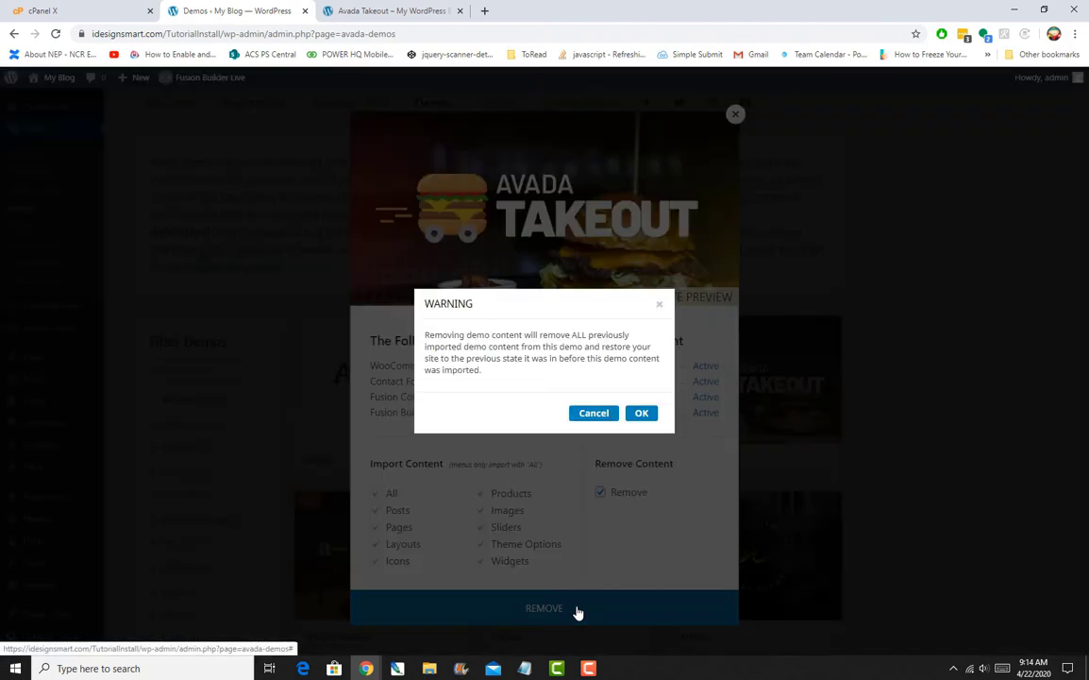
pyautogui.click(642, 414)
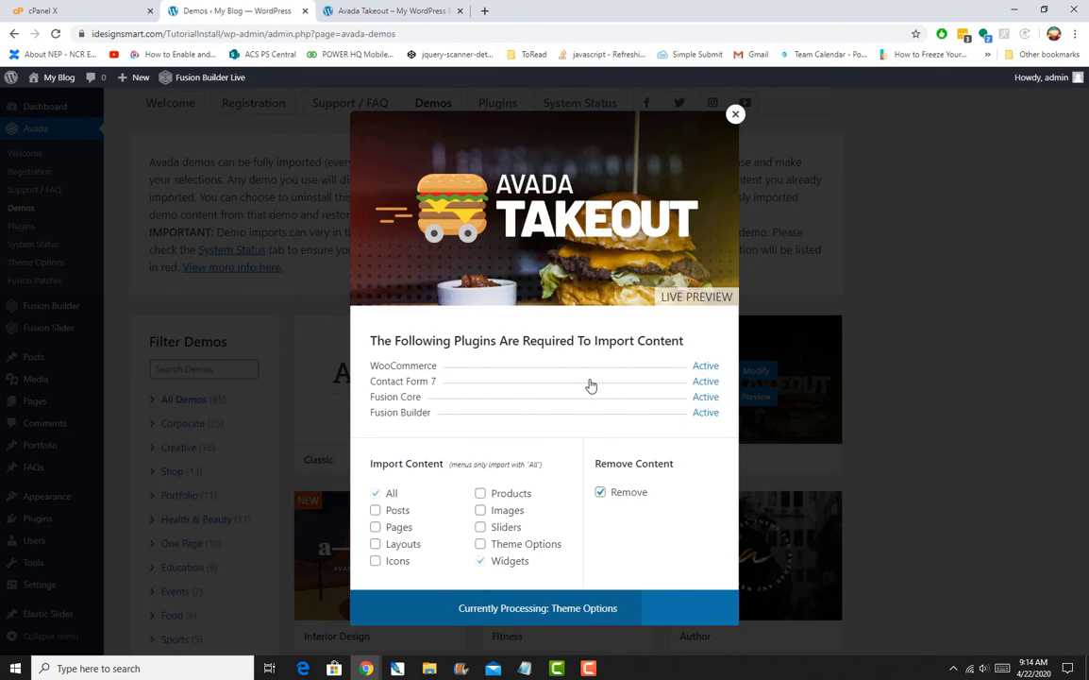
pyautogui.click(557, 607)
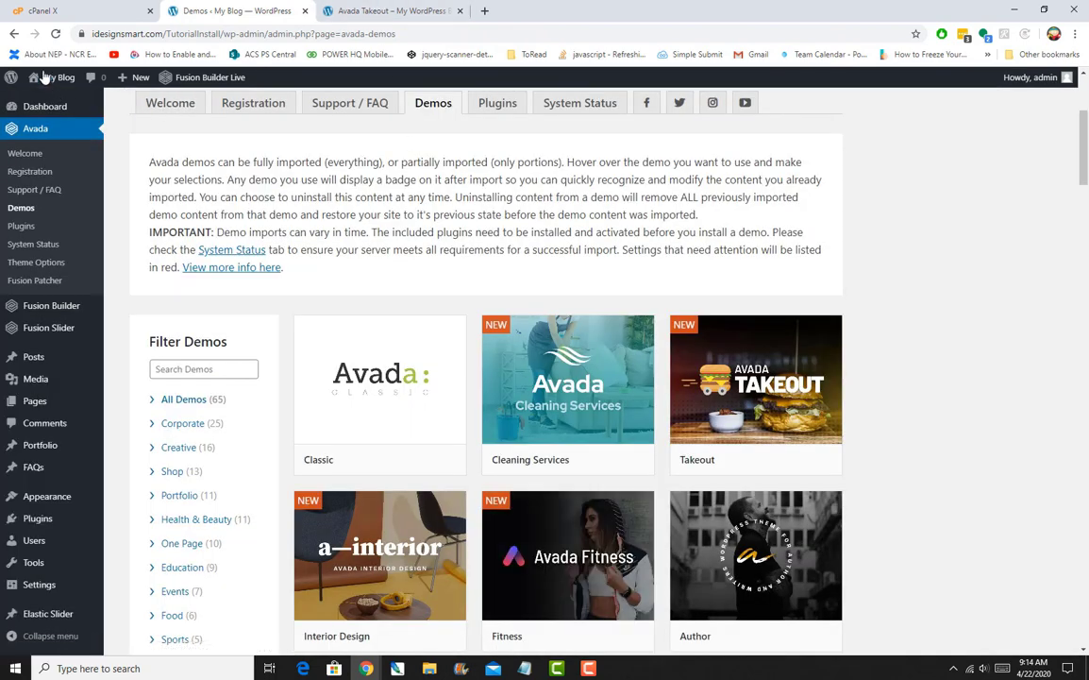
# Open the site's front page in a new tab, view it, then return to the Demos list
pyautogui.moveTo(52, 77)
pyautogui.rightClick(53, 106)
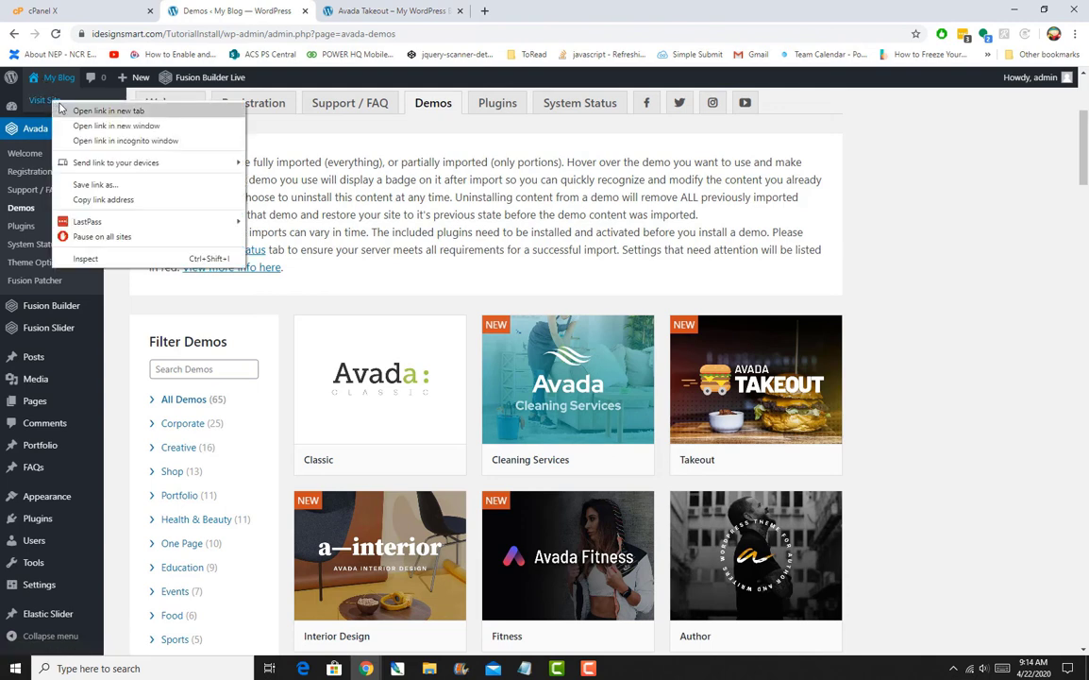
pyautogui.click(75, 113)
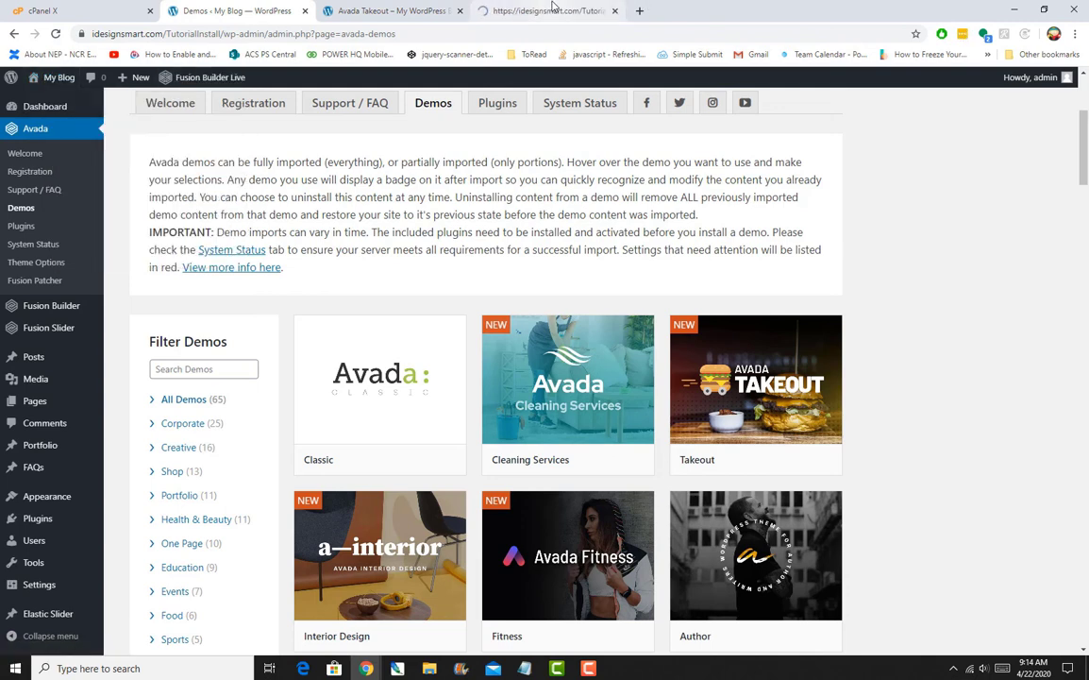
pyautogui.click(552, 7)
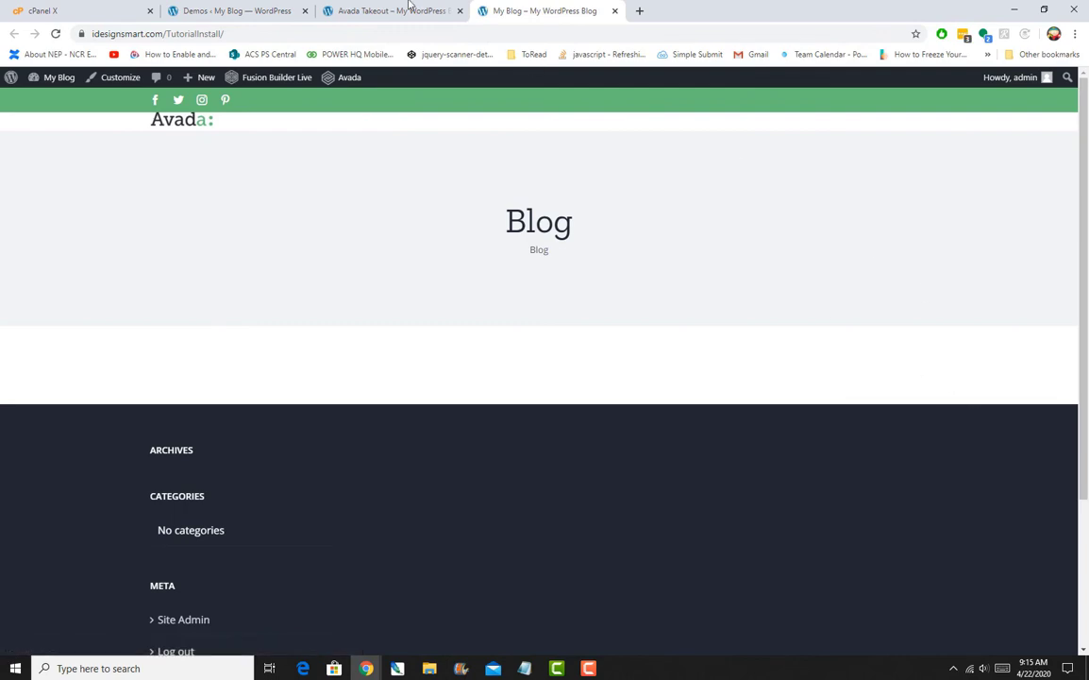
pyautogui.click(225, 7)
pyautogui.scroll(-2, 765, 353)
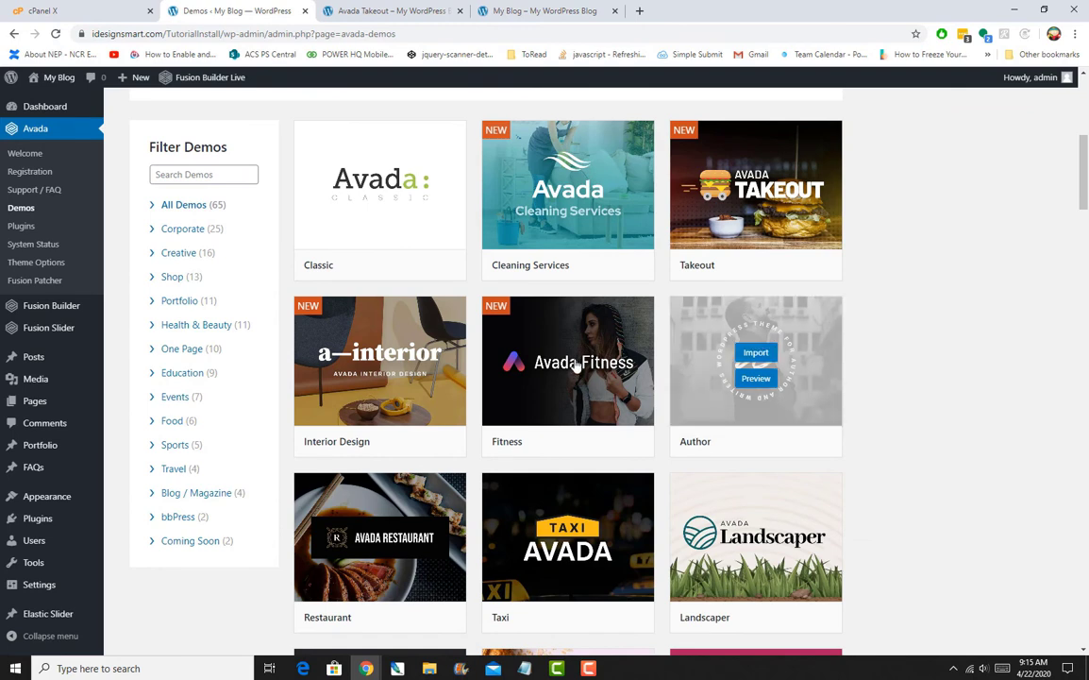
pyautogui.moveTo(568, 370)
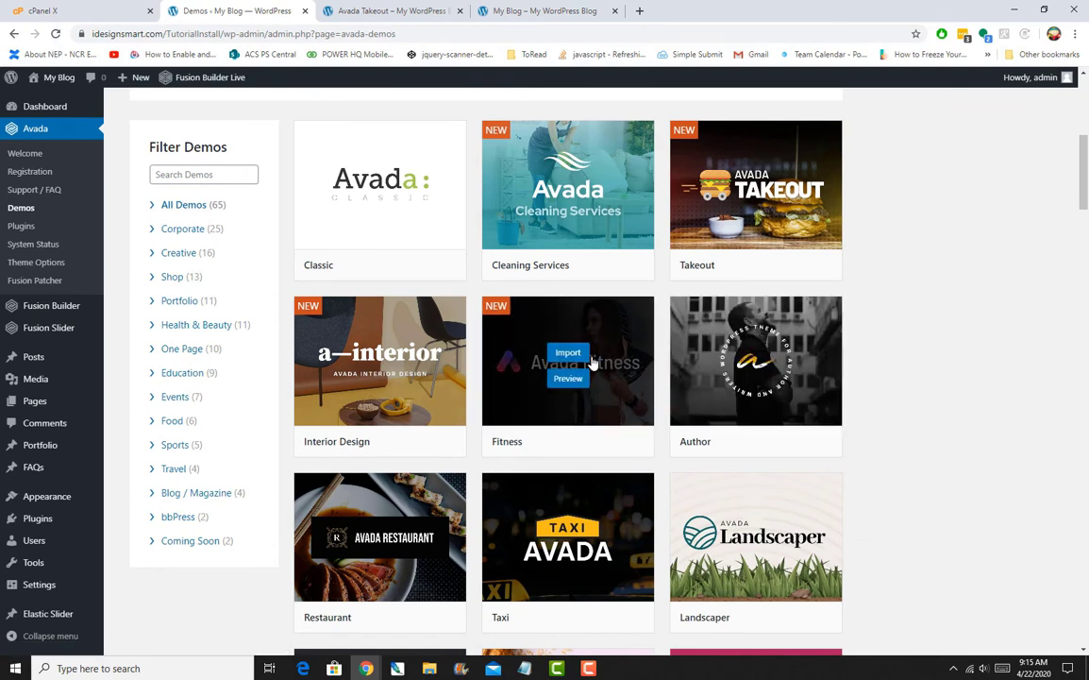
pyautogui.click(569, 354)
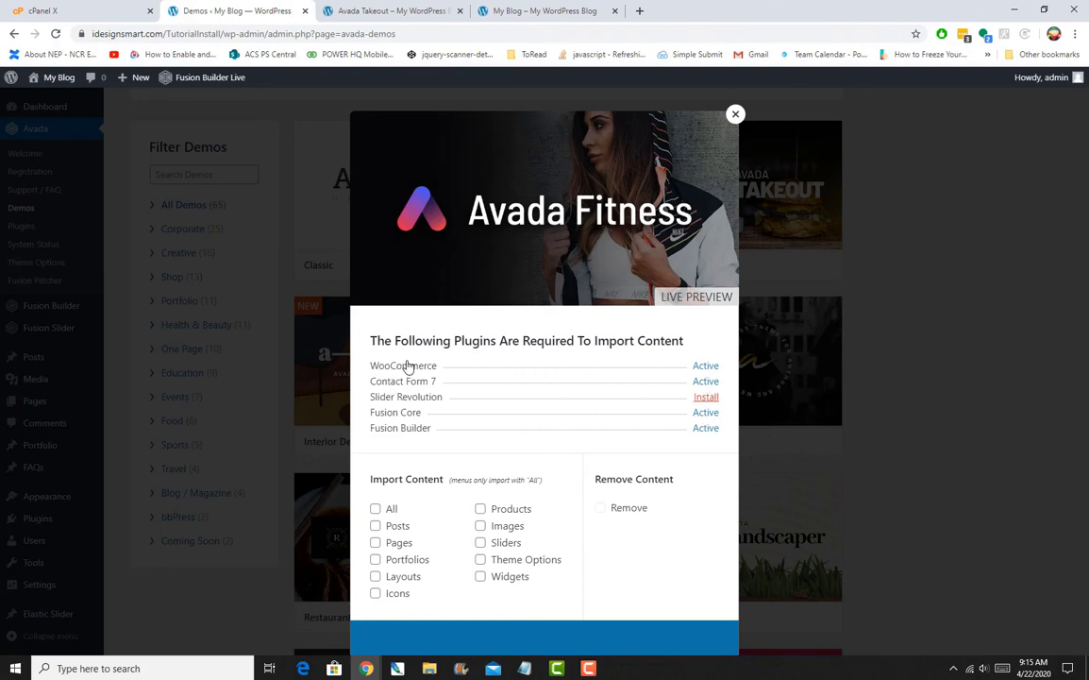
pyautogui.click(735, 113)
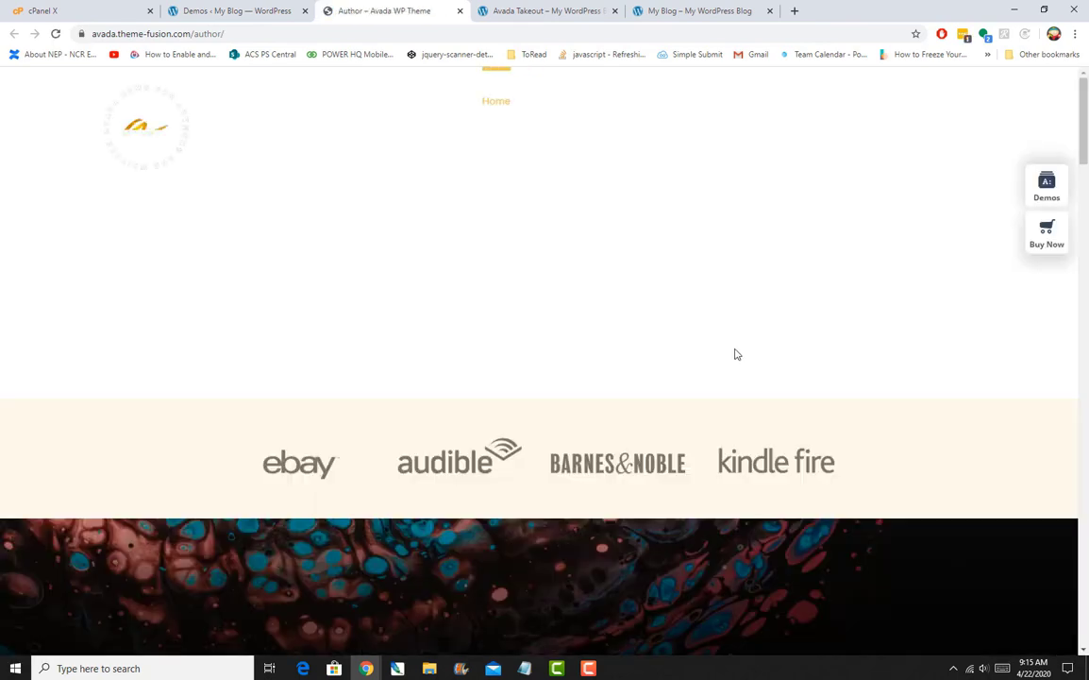
# Scroll through the Author demo homepage and open its My Blog page of Recent Articles
pyautogui.scroll(-1, 737, 354)
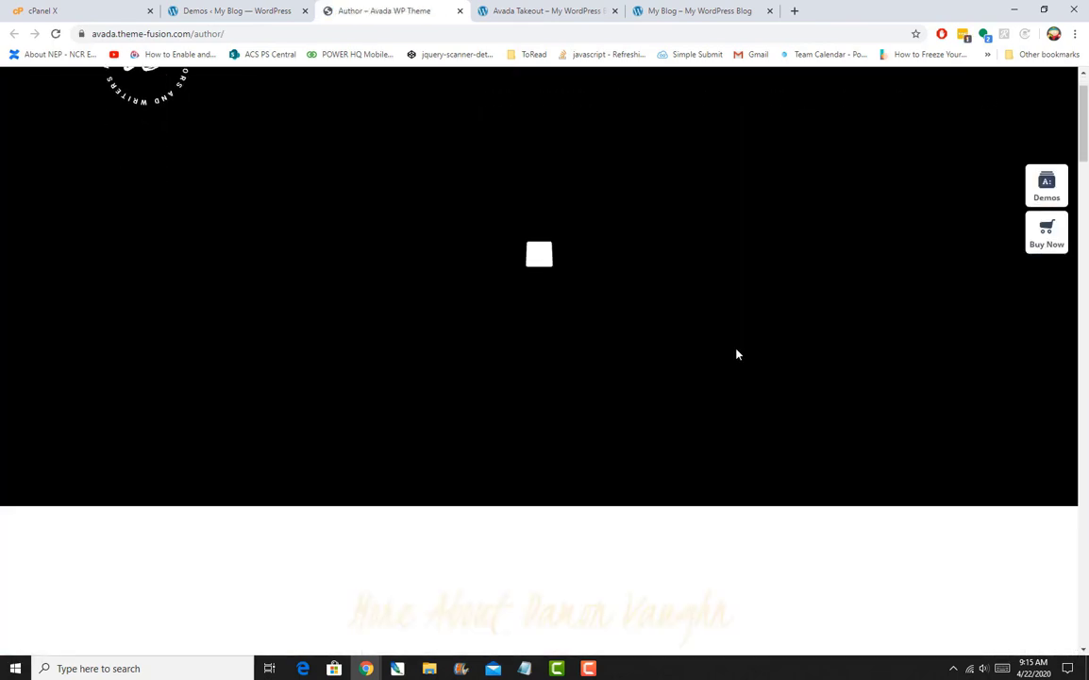
pyautogui.scroll(1, 738, 354)
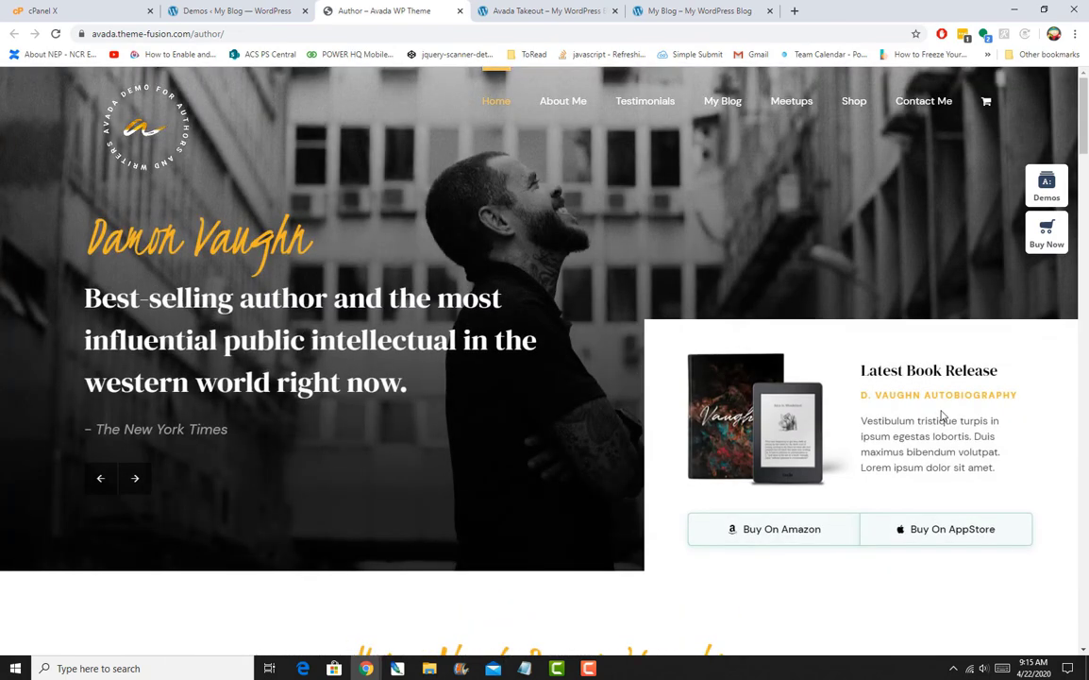
pyautogui.scroll(-10, 941, 415)
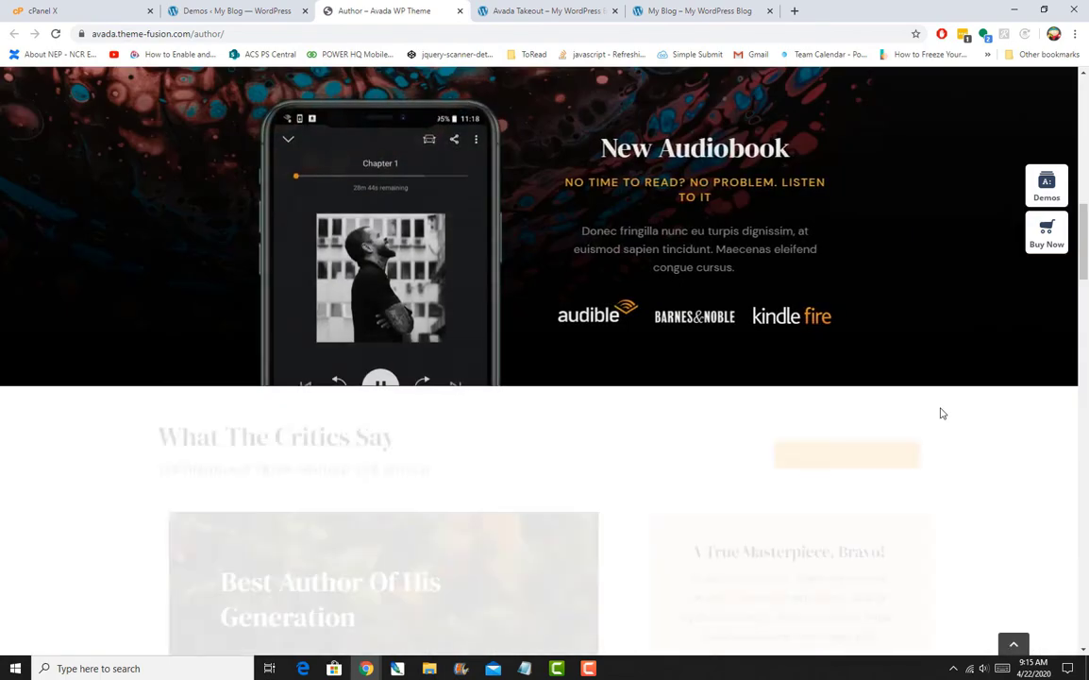
pyautogui.scroll(-12, 941, 412)
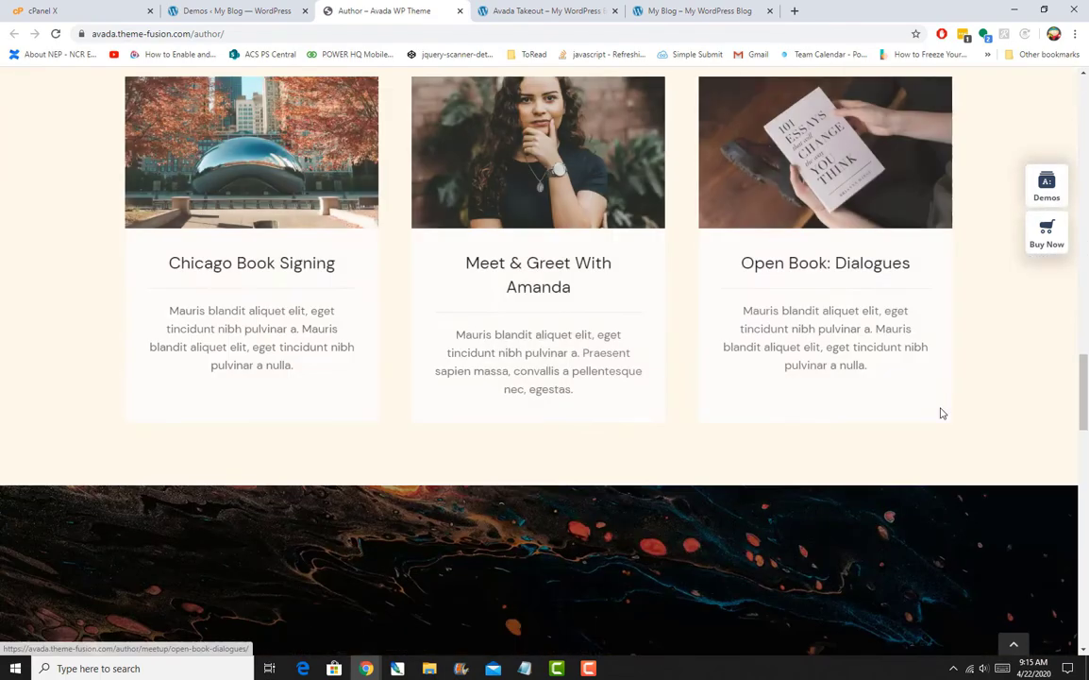
pyautogui.scroll(18, 942, 412)
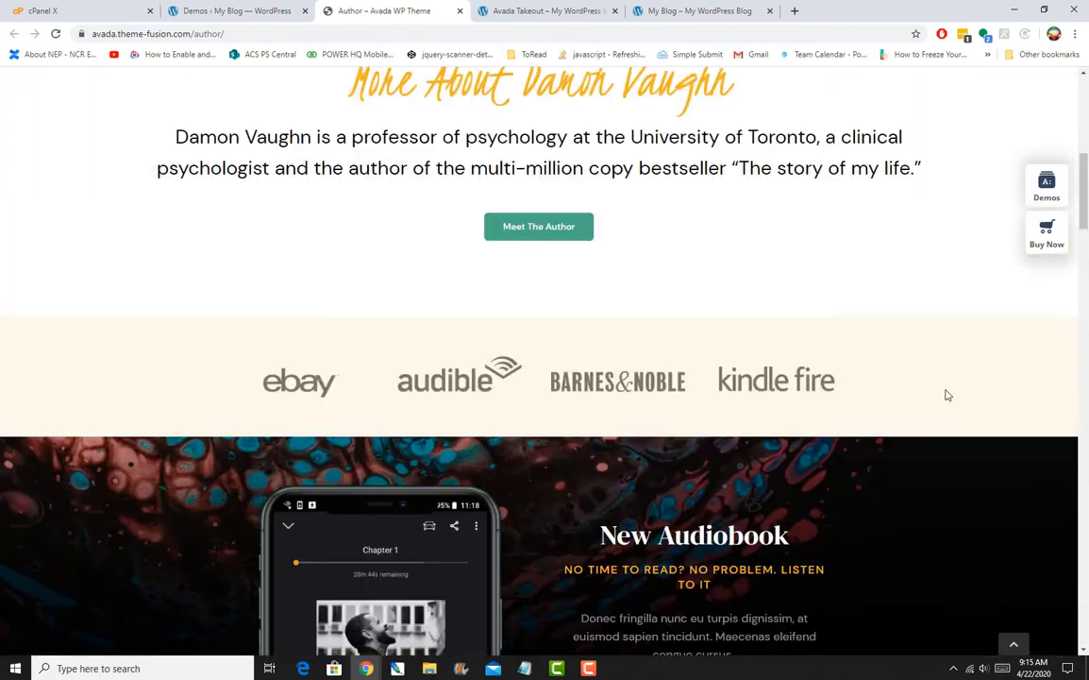
pyautogui.scroll(5, 948, 395)
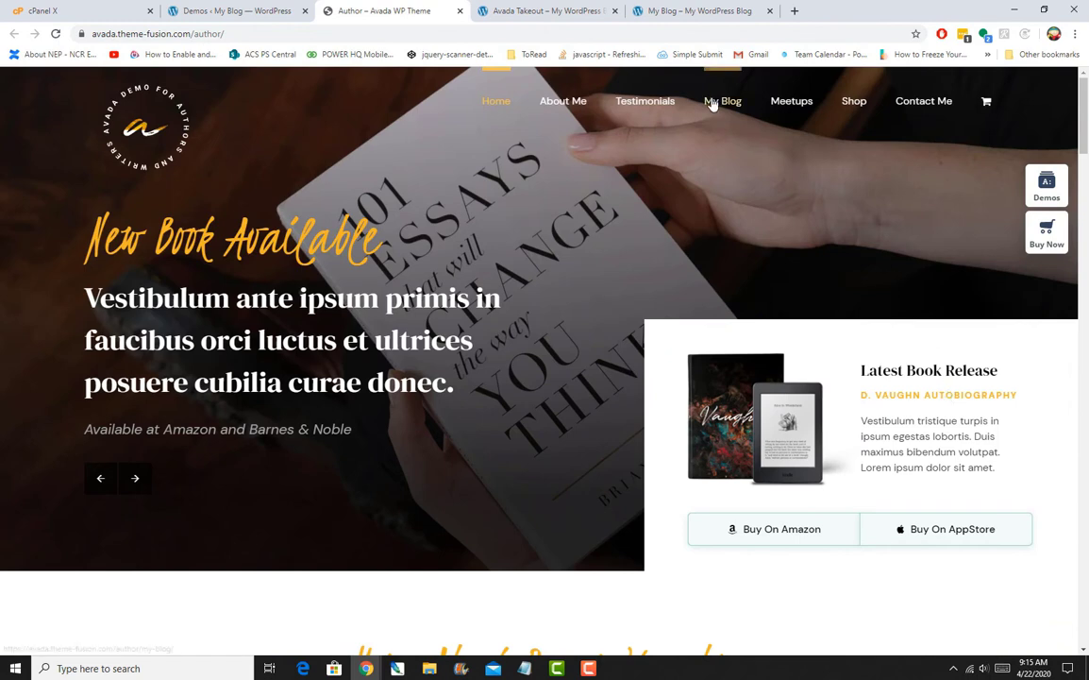
pyautogui.click(713, 105)
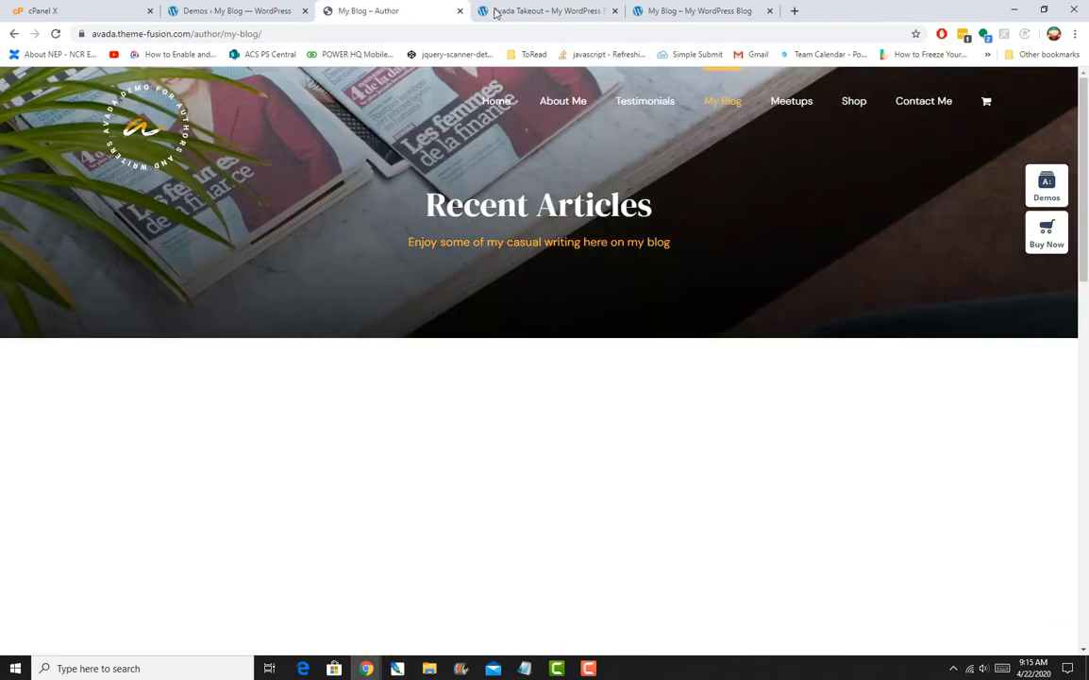
# Close the Author preview, open the Author demo's import options, and install Slider Revolution
pyautogui.click(460, 10)
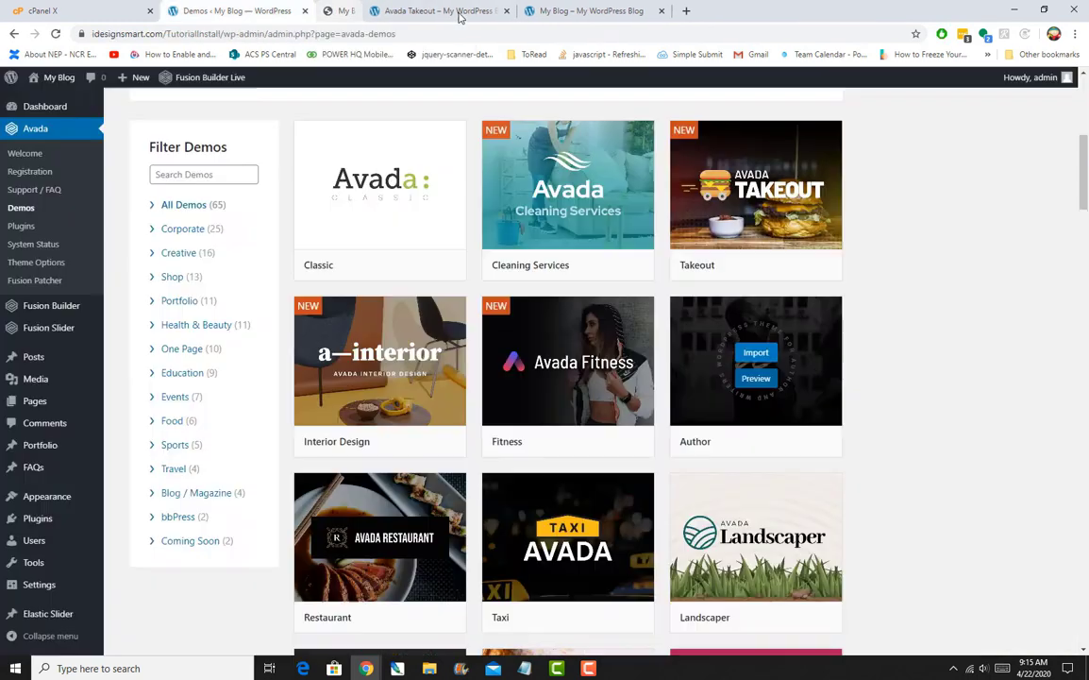
pyautogui.click(754, 356)
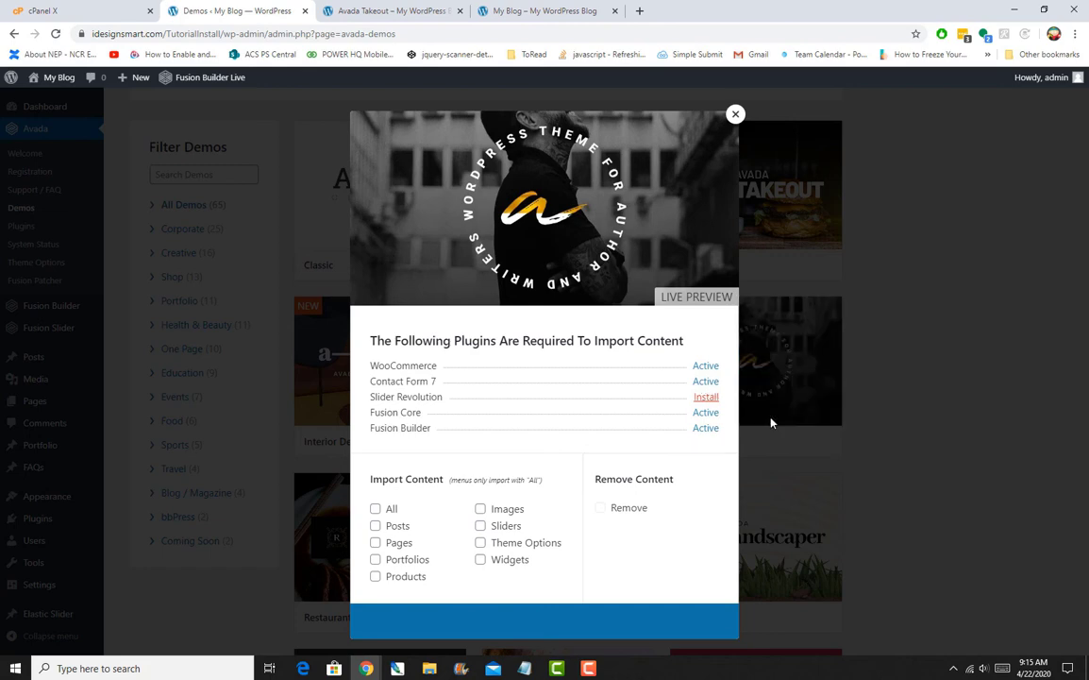
pyautogui.click(707, 397)
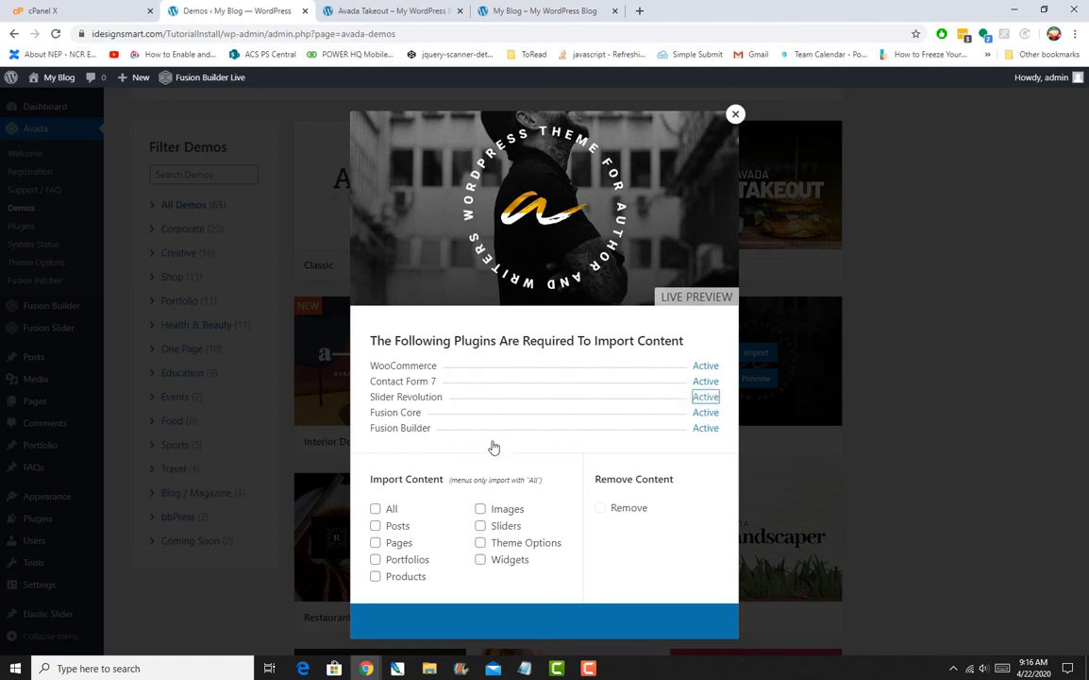
# Import all Author demo content, accept the import warning, and close the completed import
pyautogui.click(375, 510)
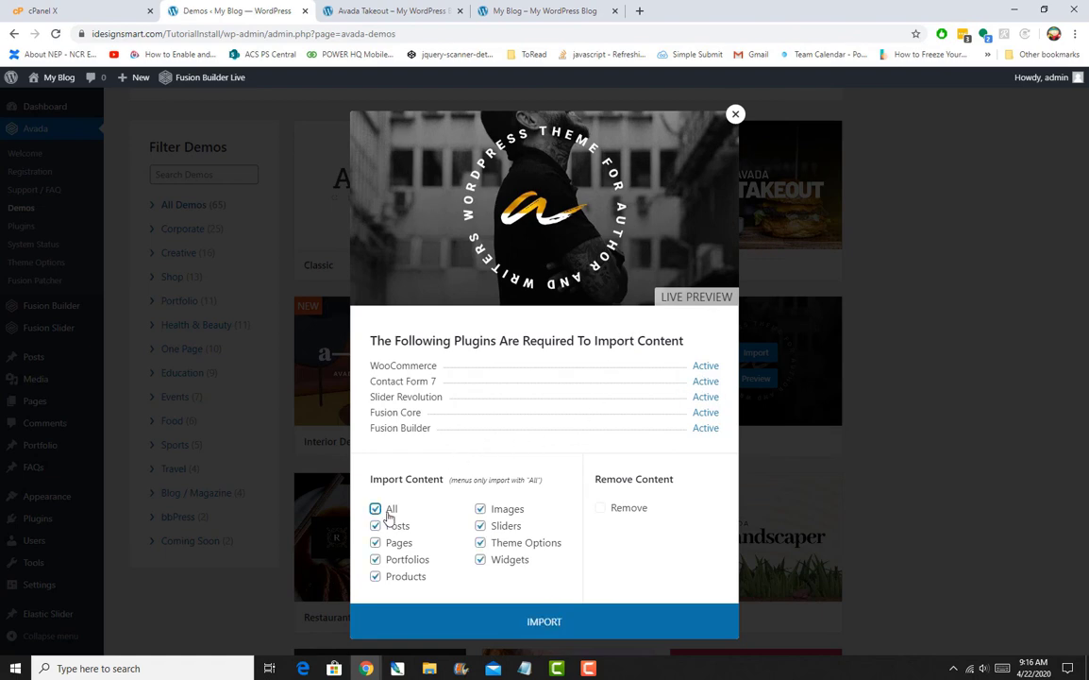
pyautogui.click(576, 627)
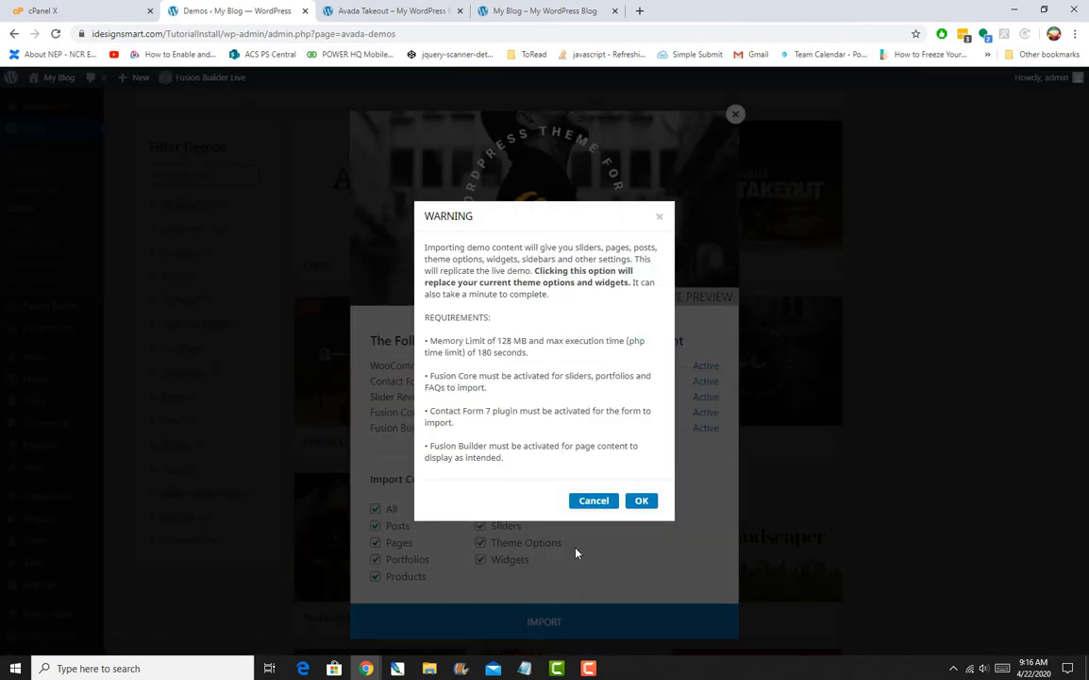
pyautogui.click(638, 503)
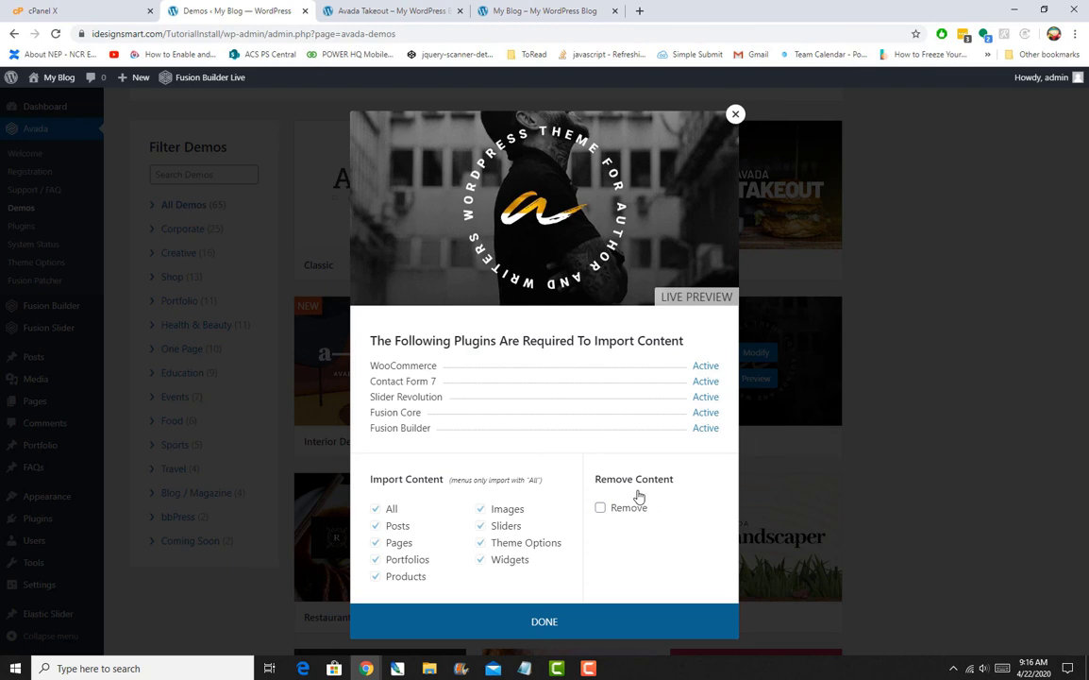
pyautogui.click(600, 621)
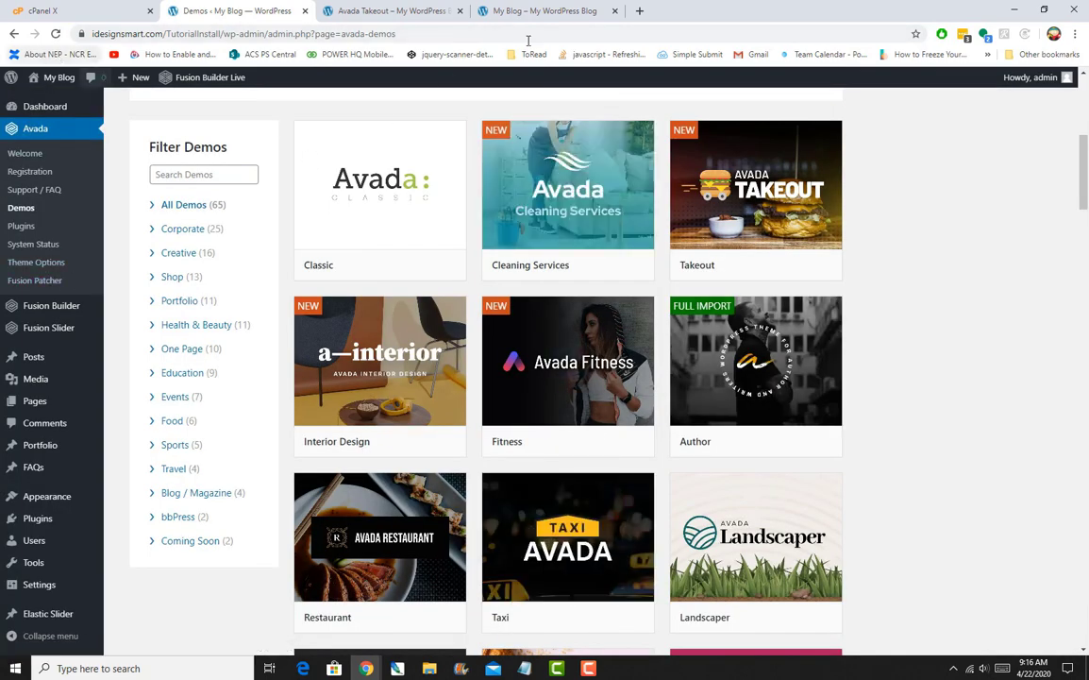
# Reload the site's front page and scroll through the new Author homepage's events and blog entries
pyautogui.click(552, 10)
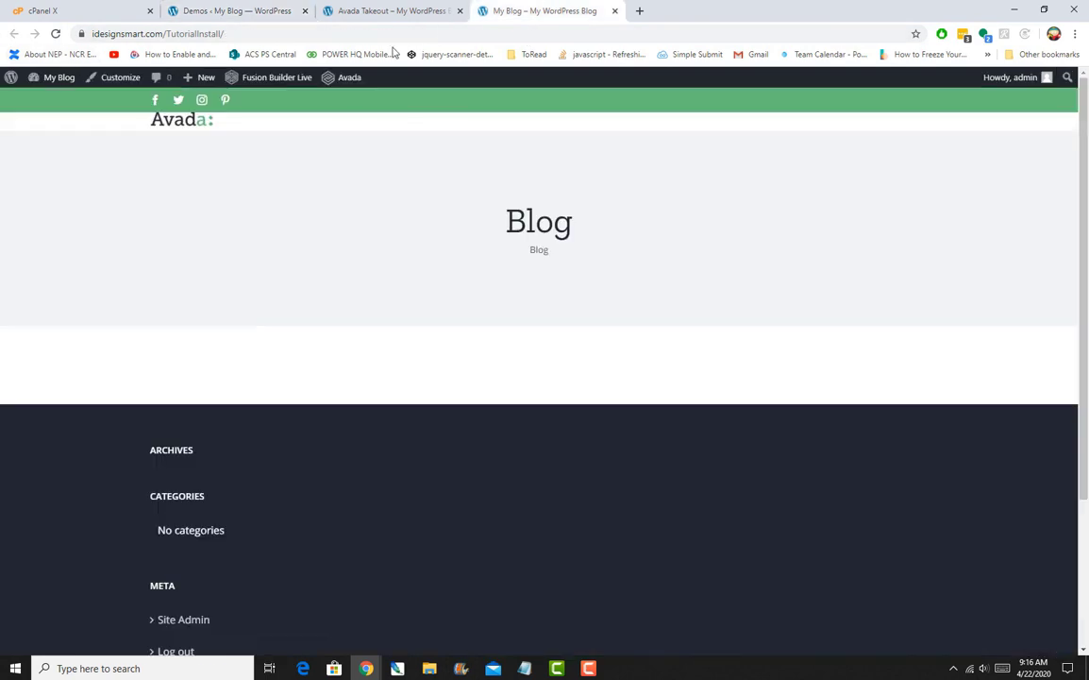
pyautogui.click(53, 38)
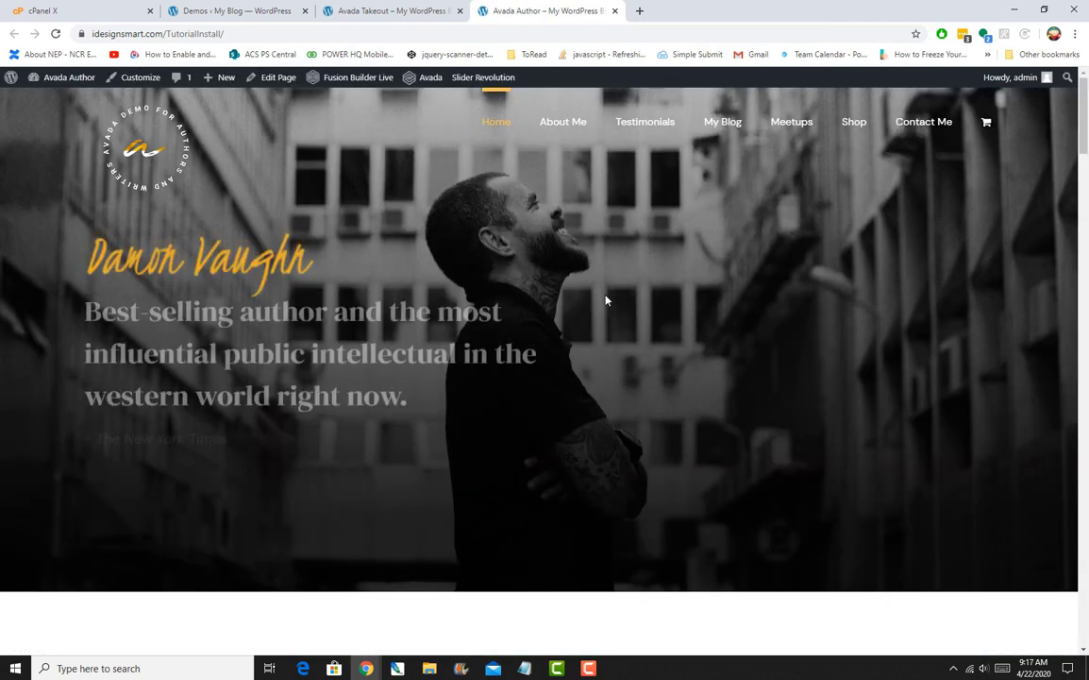
pyautogui.scroll(-1, 488, 324)
pyautogui.scroll(-7, 903, 338)
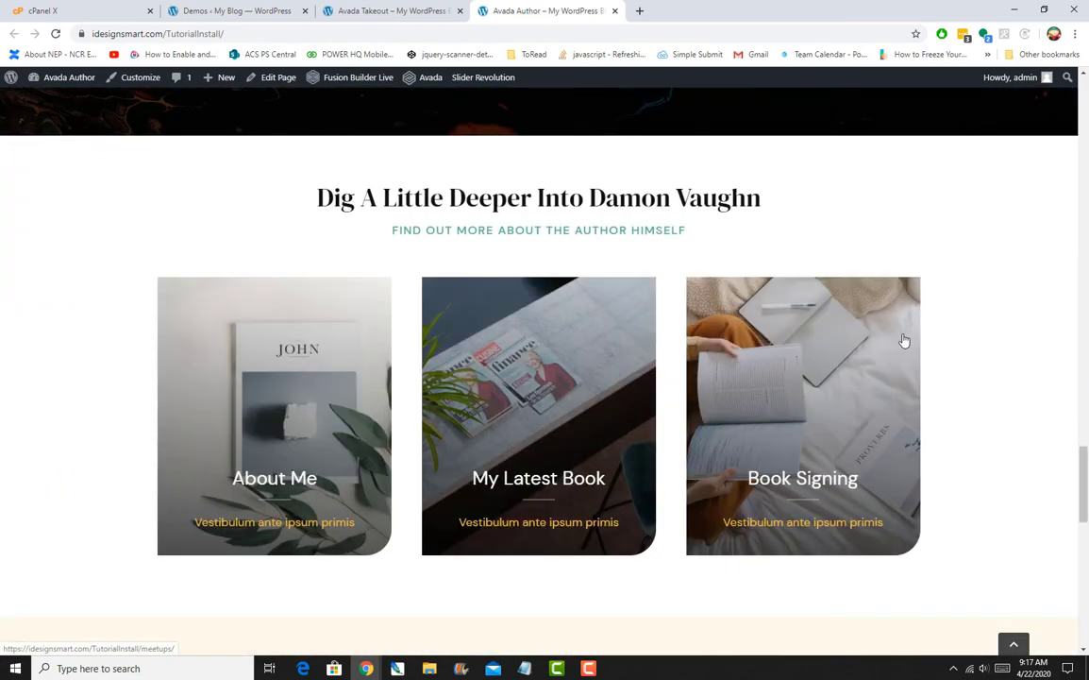
pyautogui.scroll(-10, 895, 363)
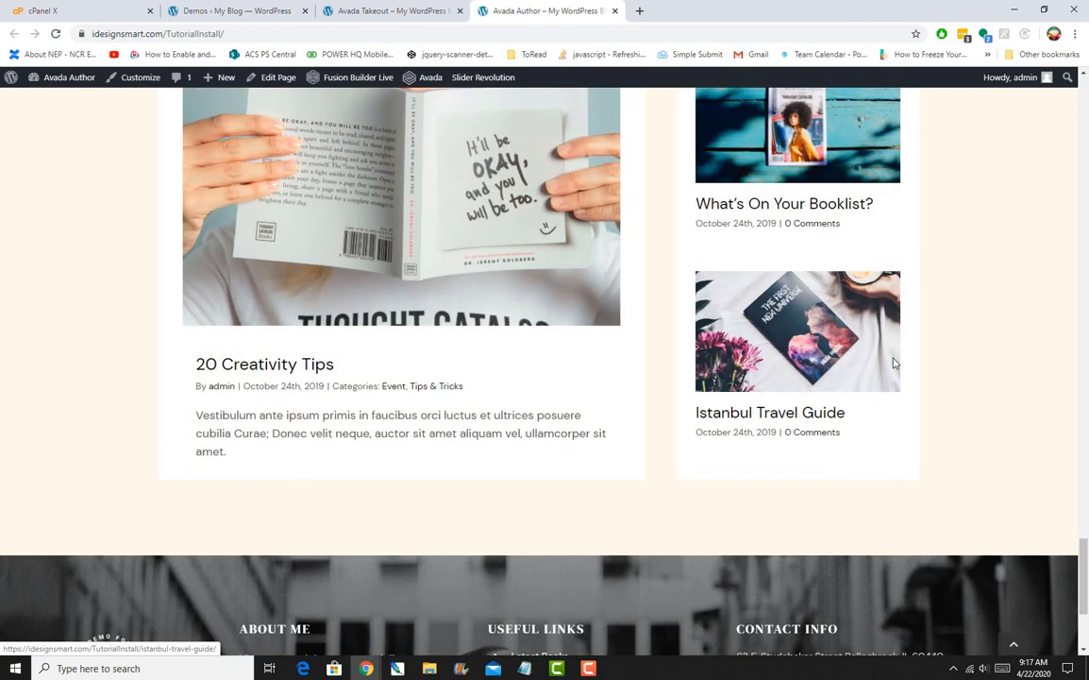
pyautogui.scroll(8, 896, 362)
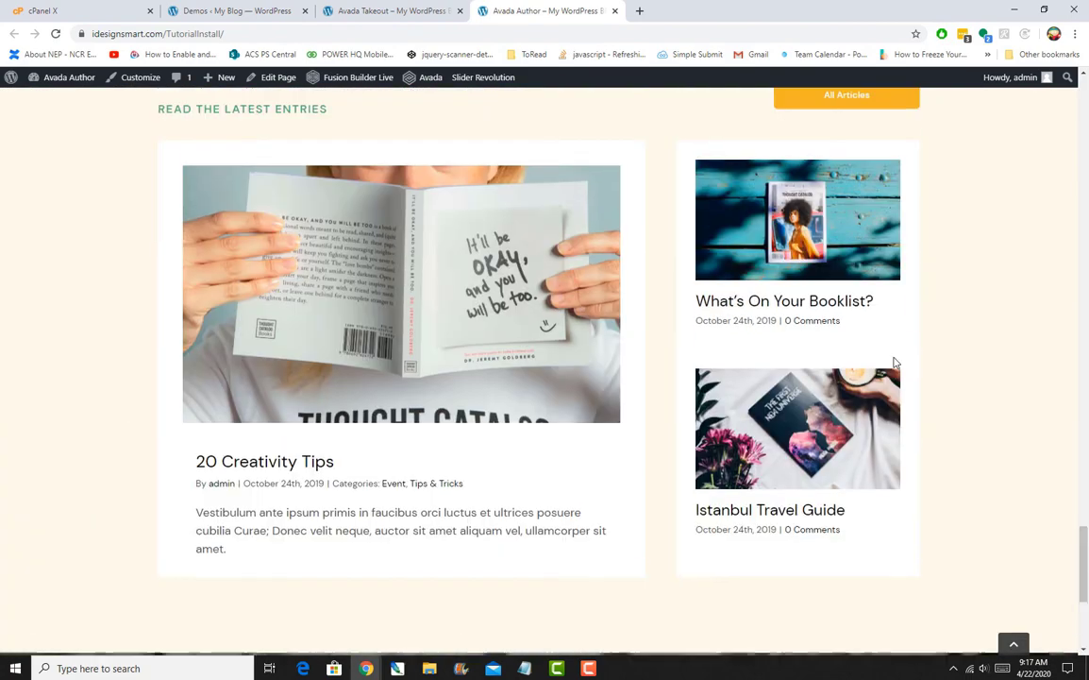
pyautogui.scroll(10, 896, 363)
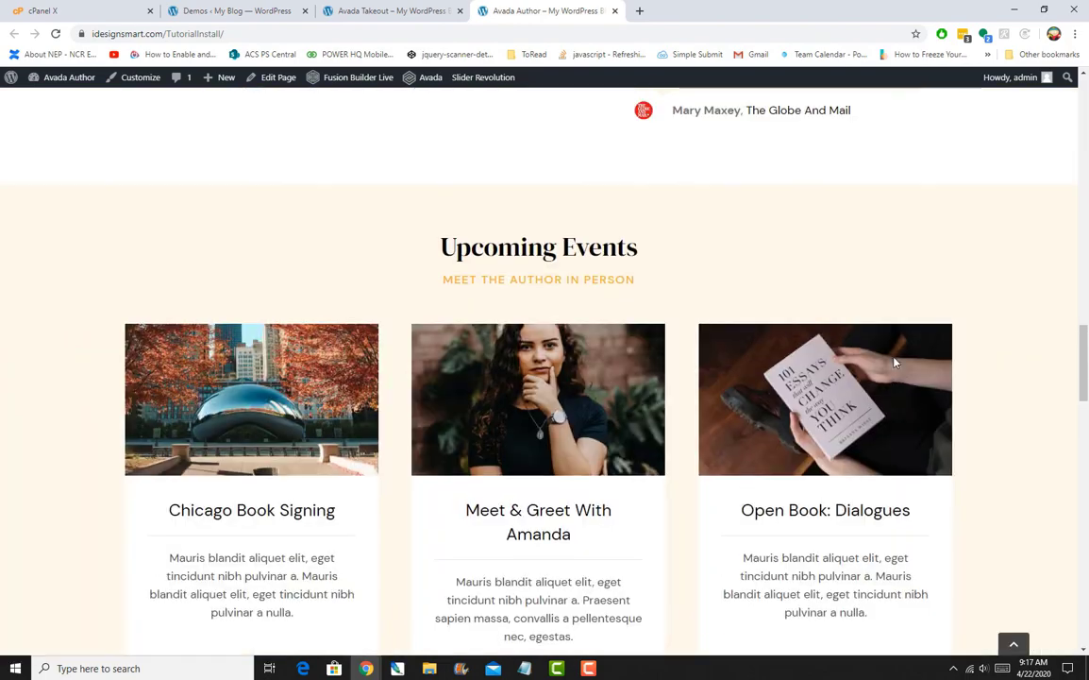
pyautogui.scroll(10, 894, 365)
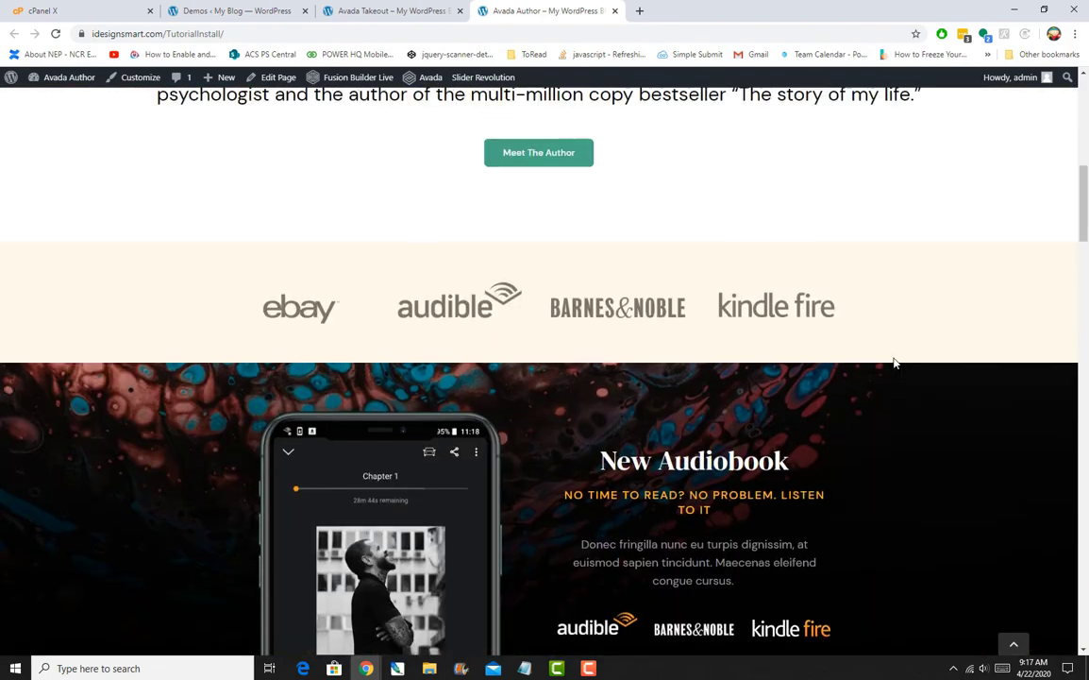
pyautogui.scroll(3, 896, 363)
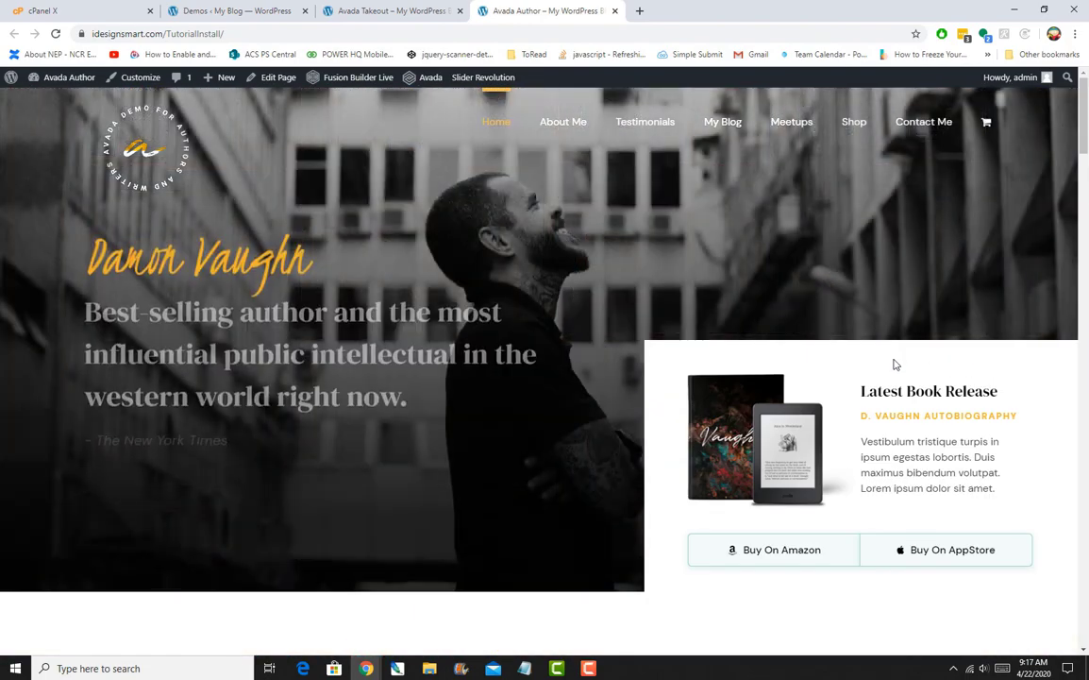